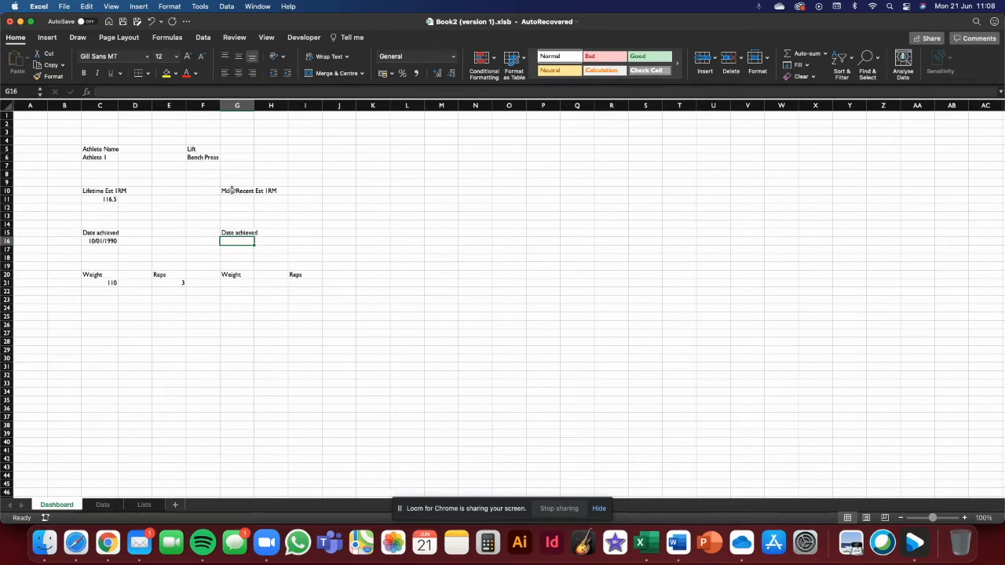
- In G16, start a MAXIFS formula with the RawData table's Date column as the max range
type("=maxifs(")
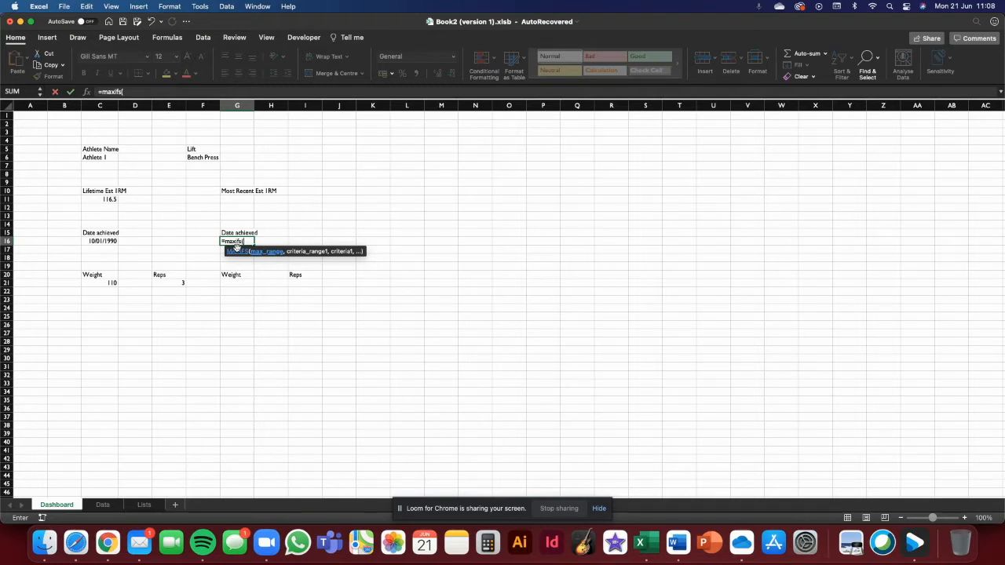
type("rz")
type("w")
key("BackSpace")
key("BackSpace")
type("aw")
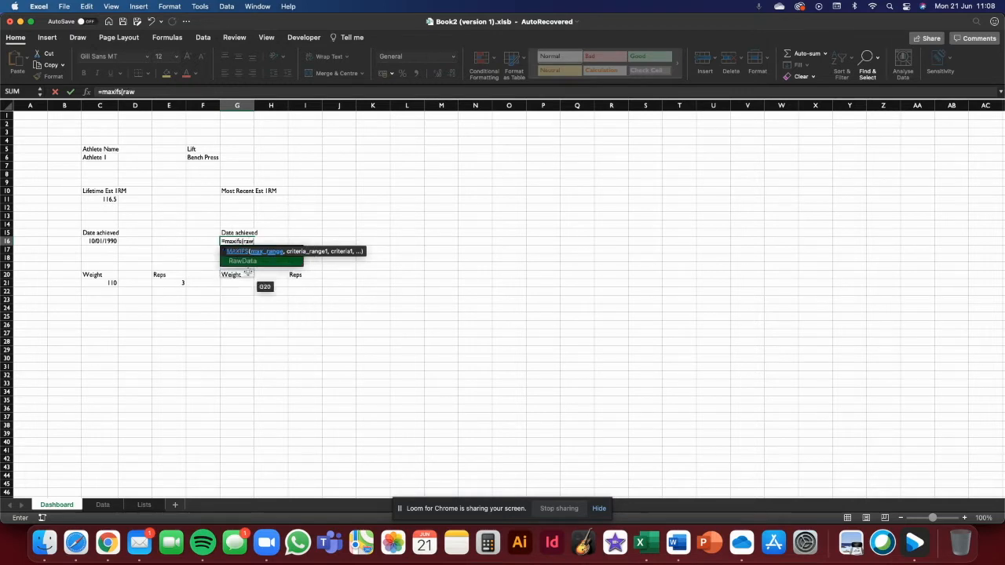
double_click(257, 265)
type("[")
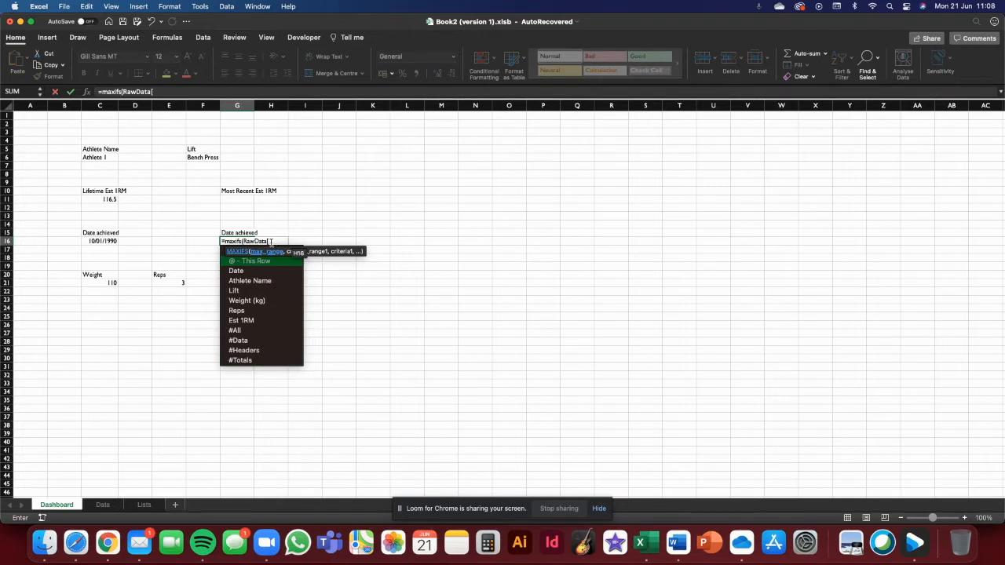
key("Down")
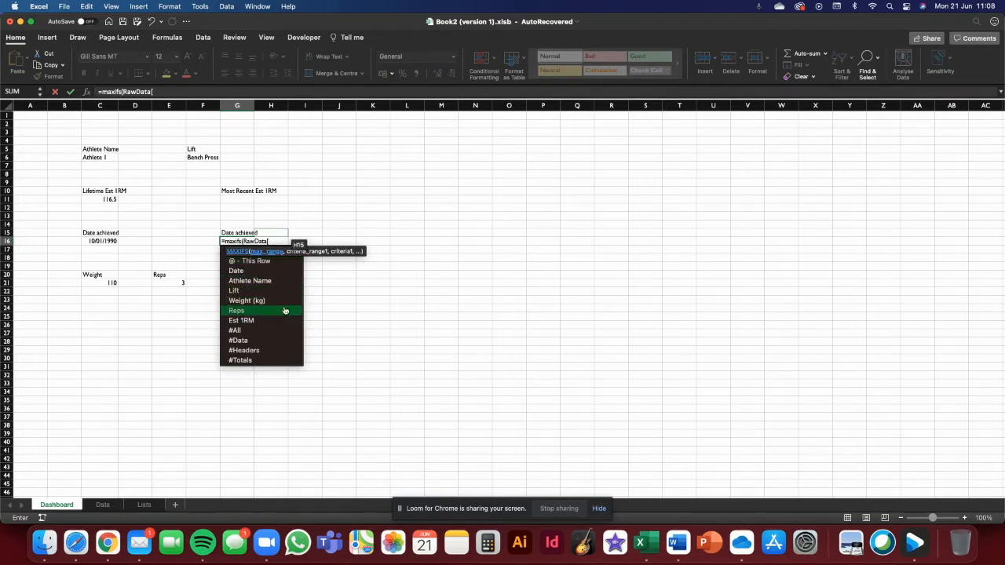
double_click(272, 272)
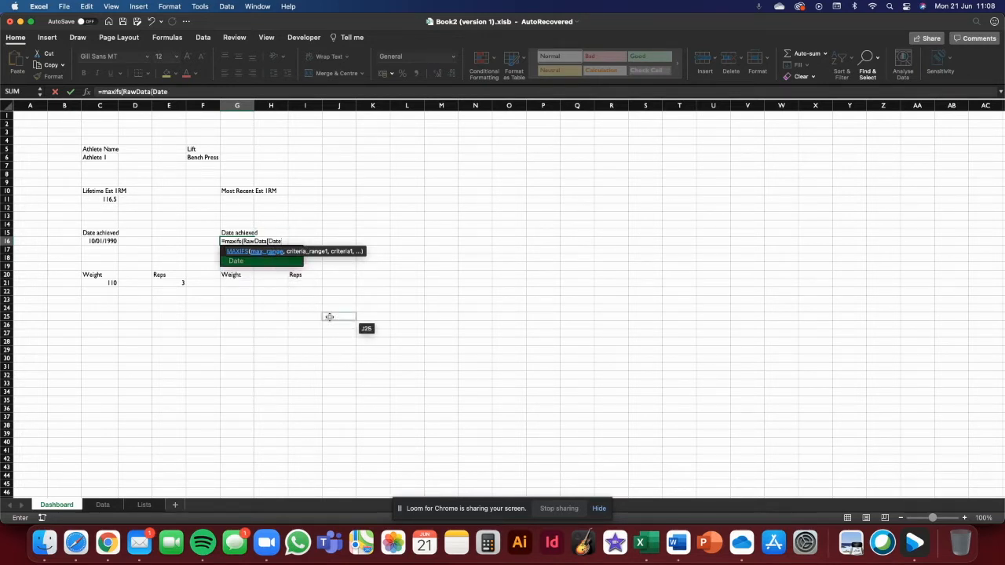
type("]")
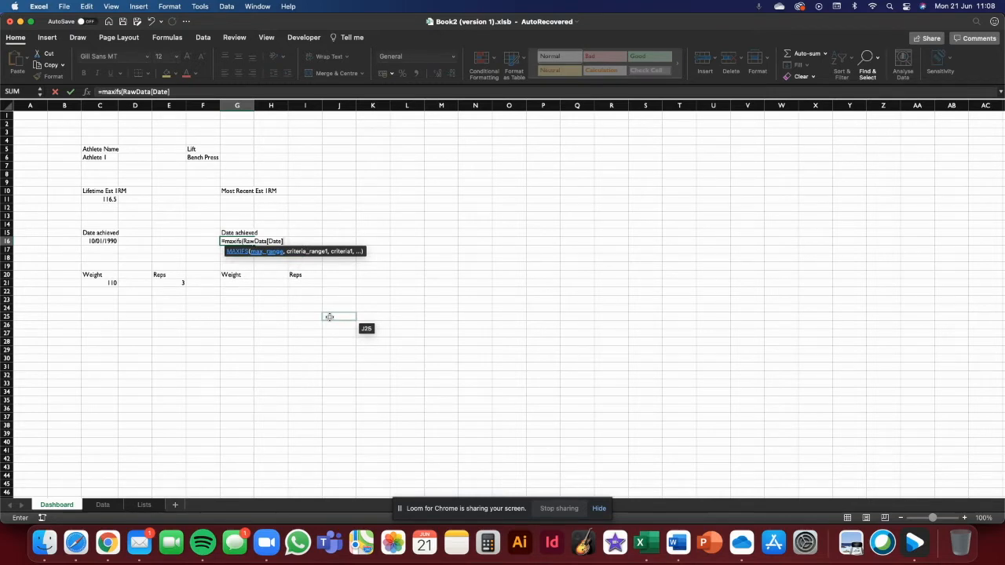
type(",")
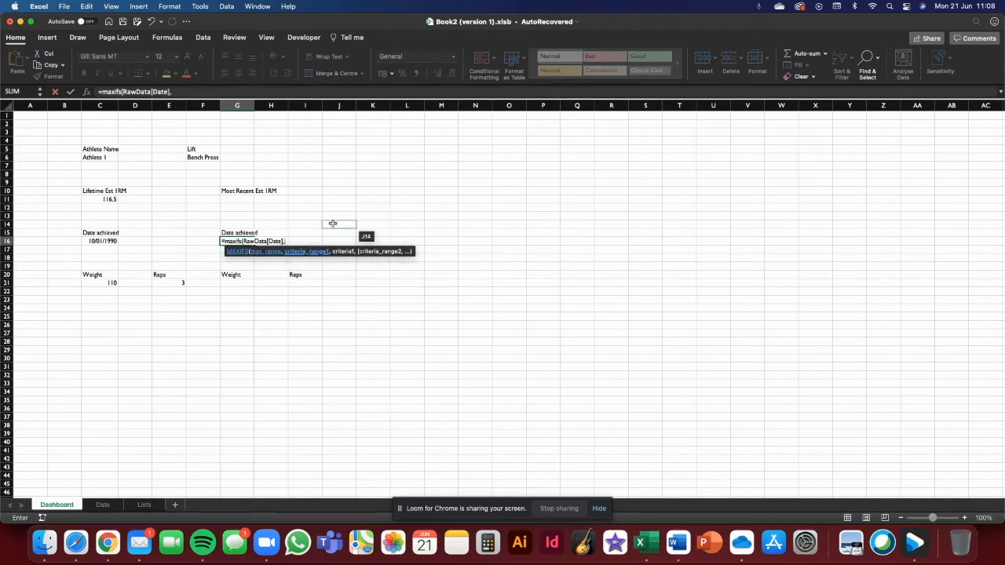
type("RawData")
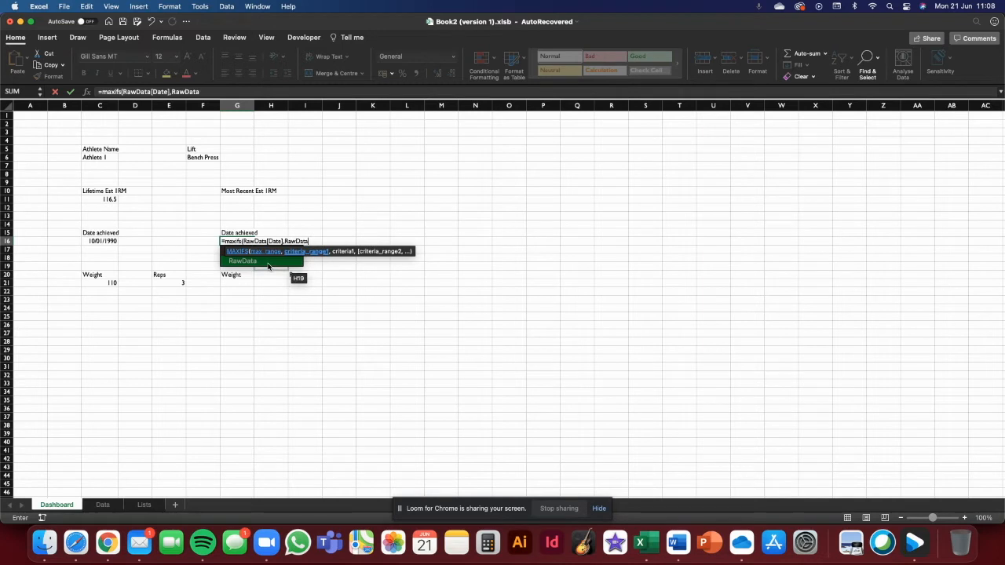
type("[w")
- Add RawData[Athlete Name] as the first criteria range with the athlete name in C6 as its criteria
key("BackSpace")
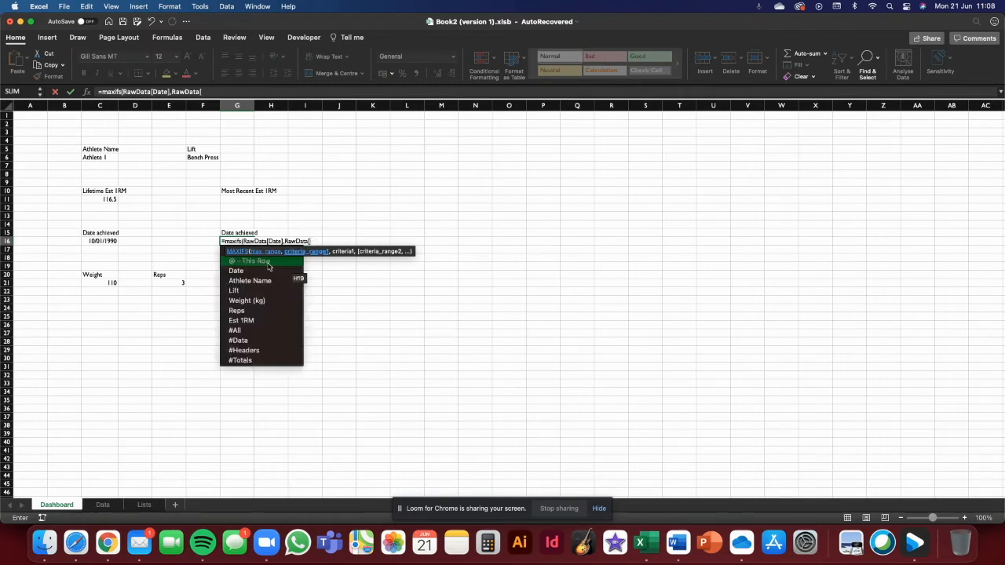
double_click(249, 280)
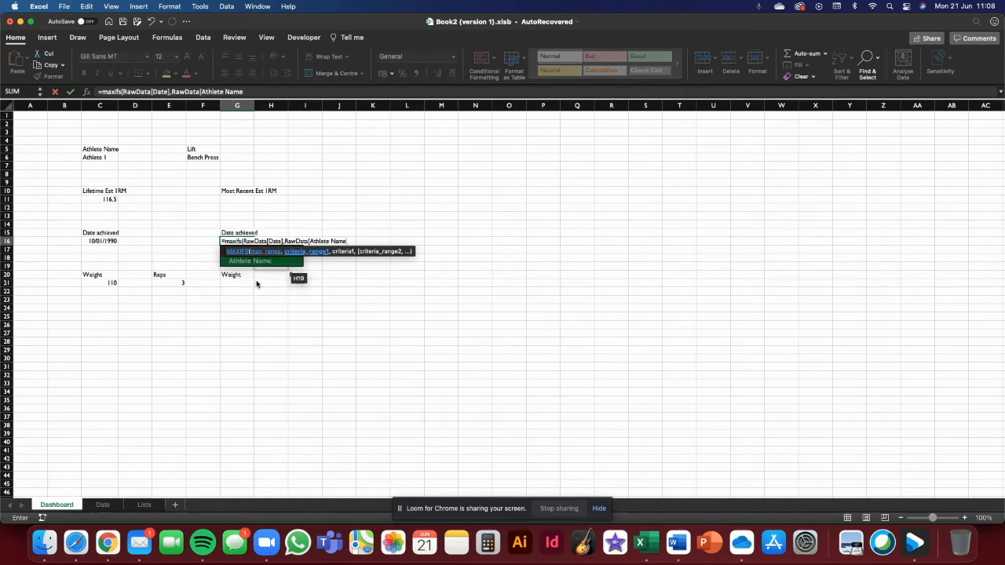
type("],")
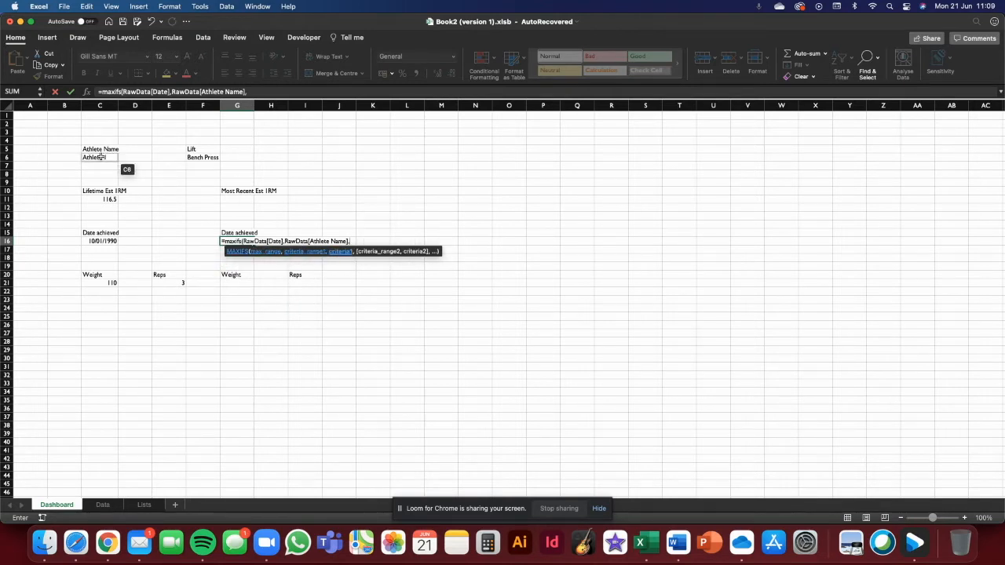
left_click(101, 157)
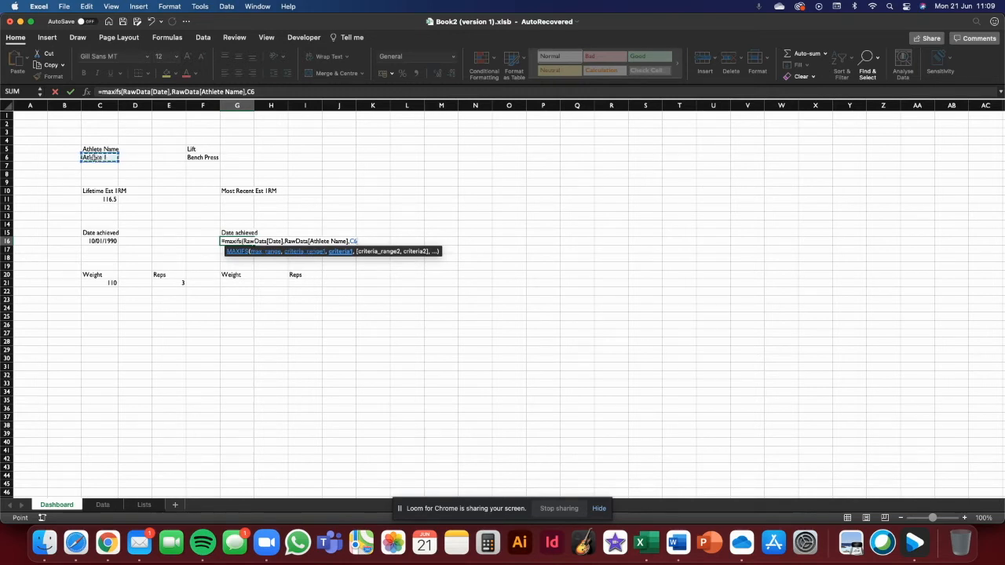
- Add RawData[Lift] as the second criteria range with the lift in F6 as criteria, and close and enter the formula
type(",")
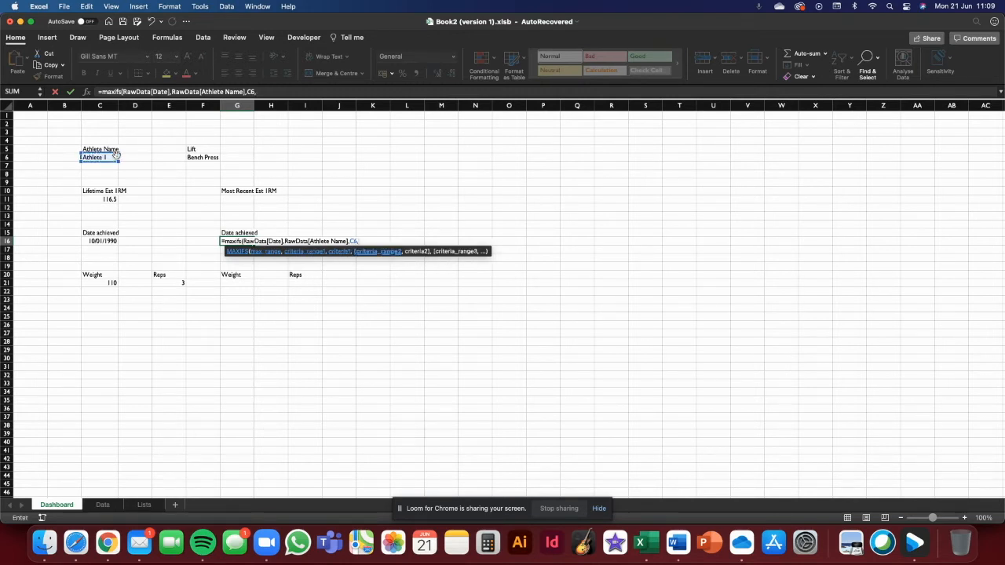
type("raw")
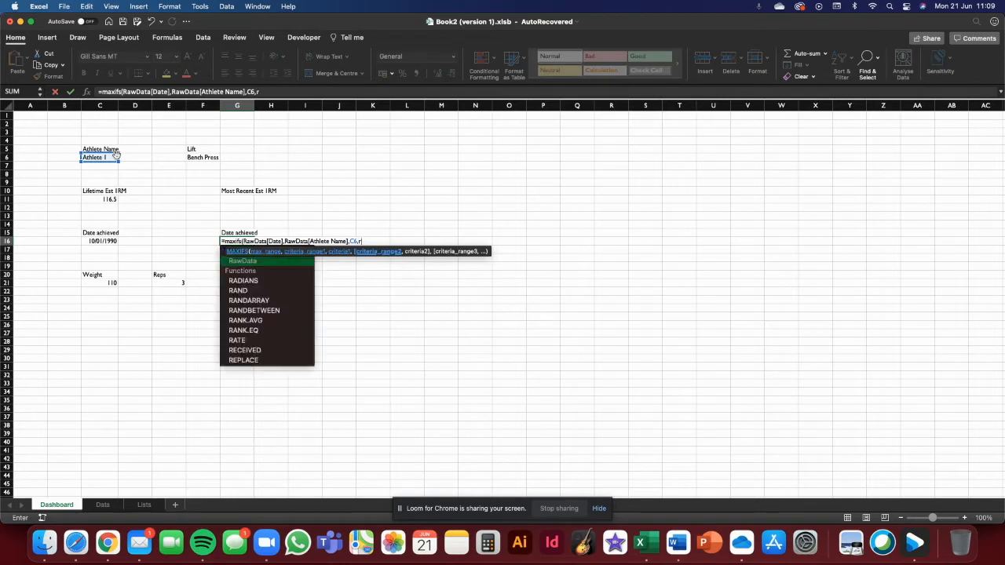
double_click(240, 261)
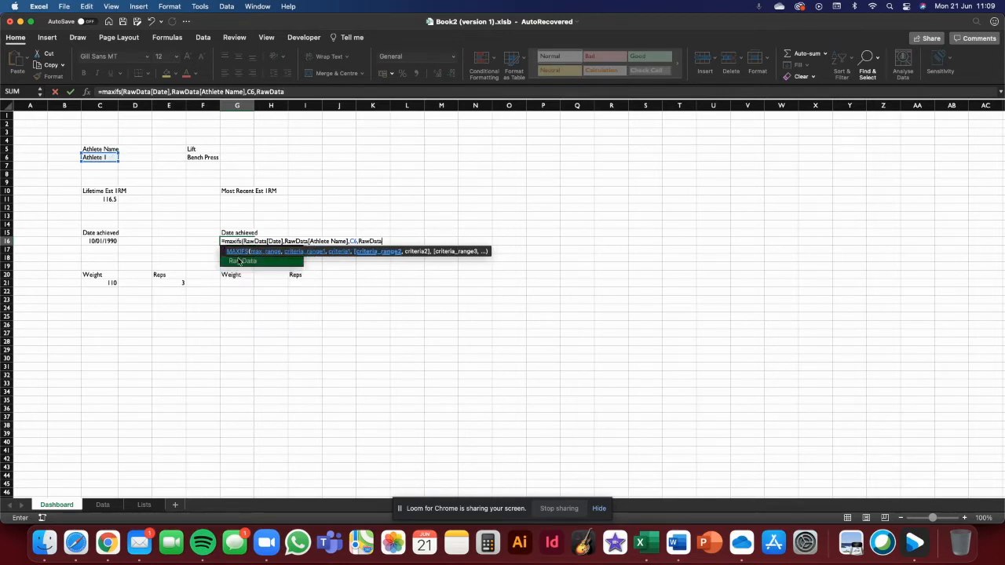
type("[")
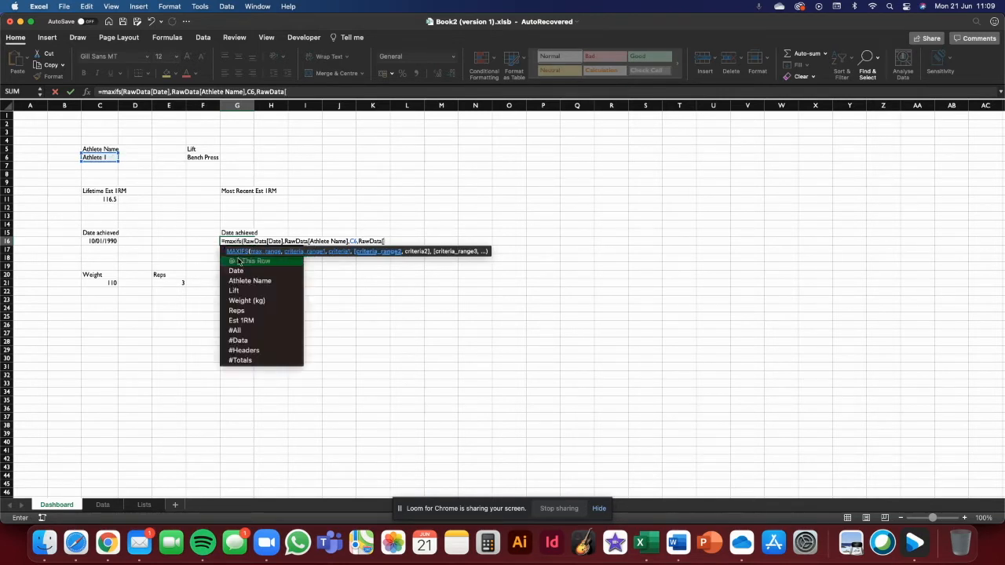
double_click(272, 290)
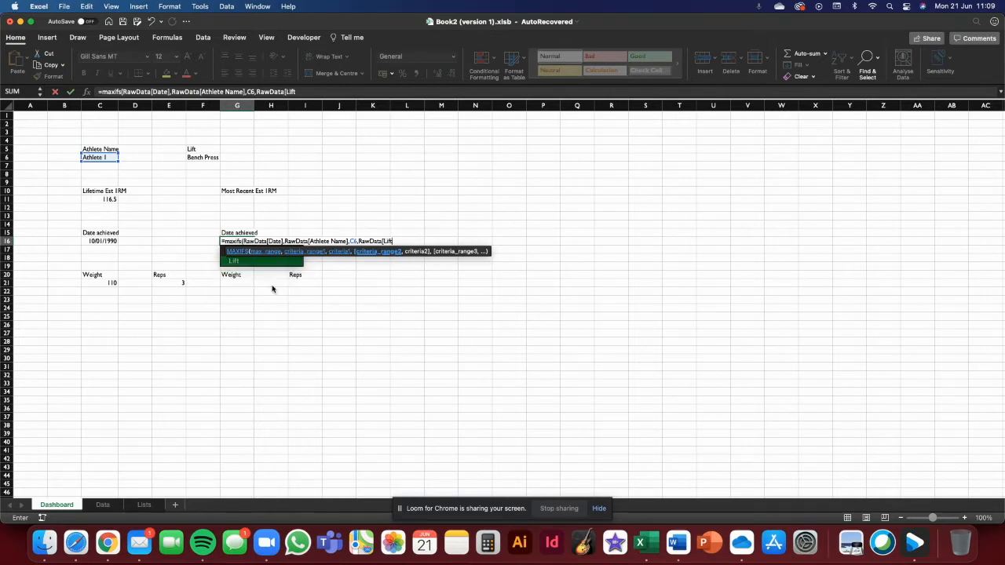
type("]")
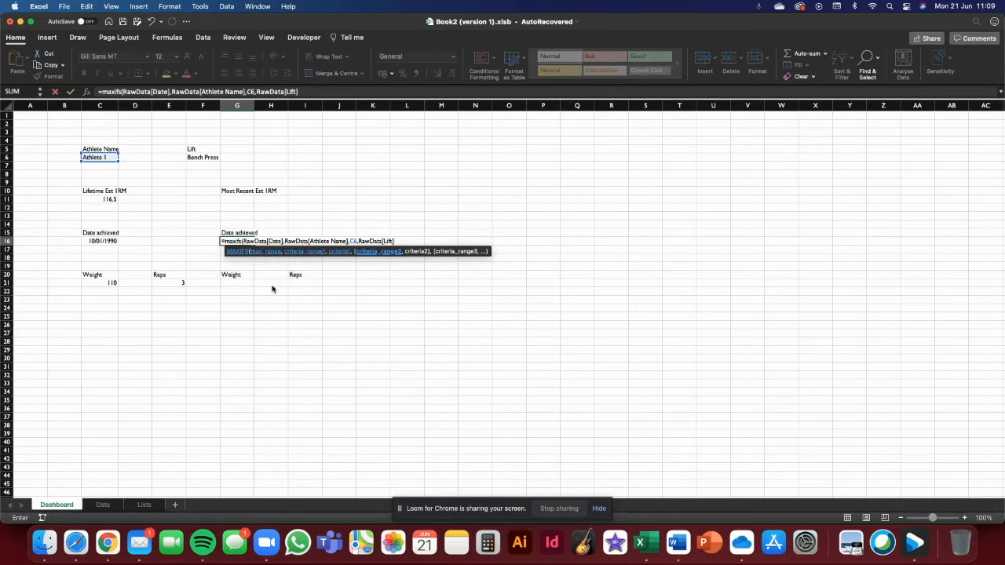
type(",")
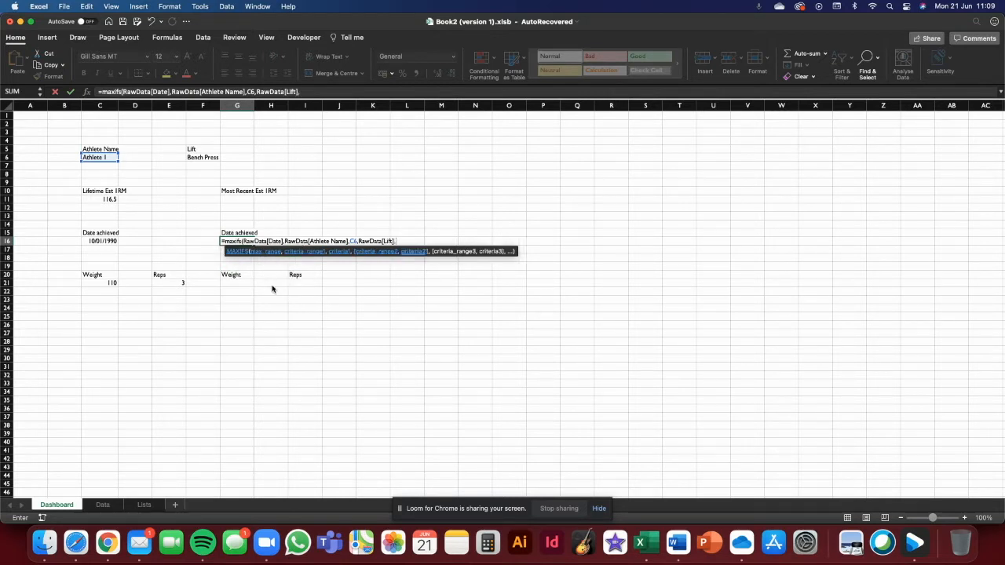
left_click(202, 157)
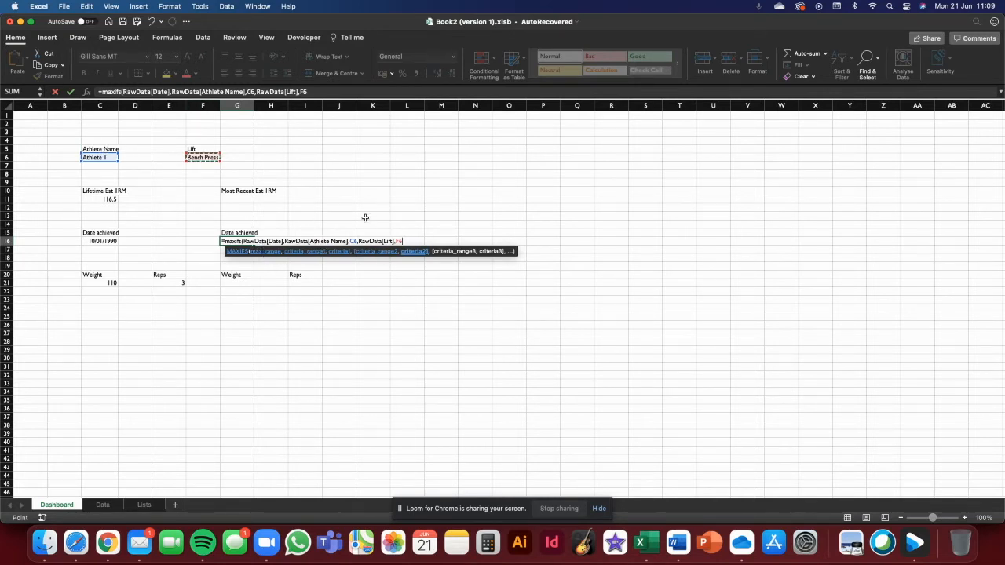
type(")")
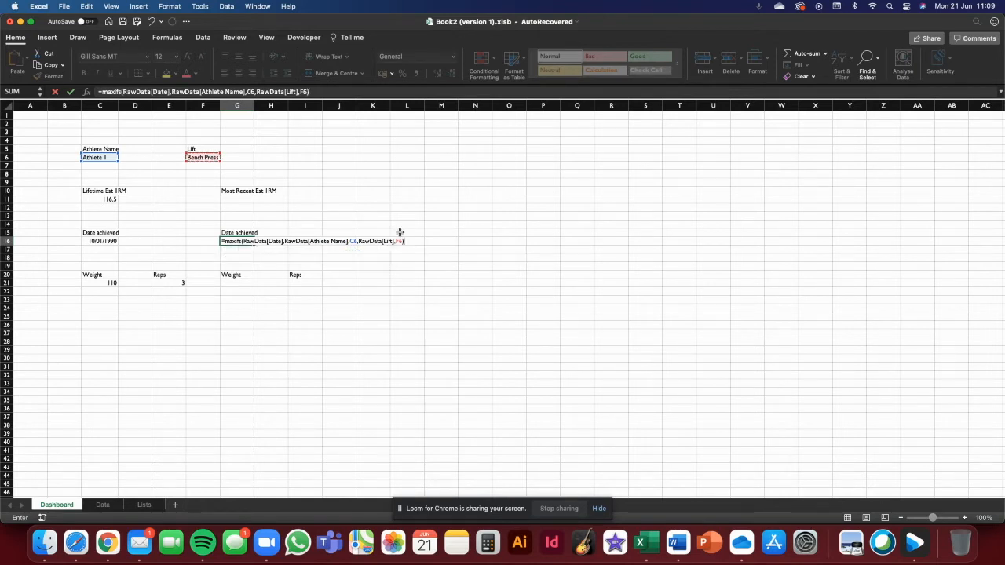
key("Return")
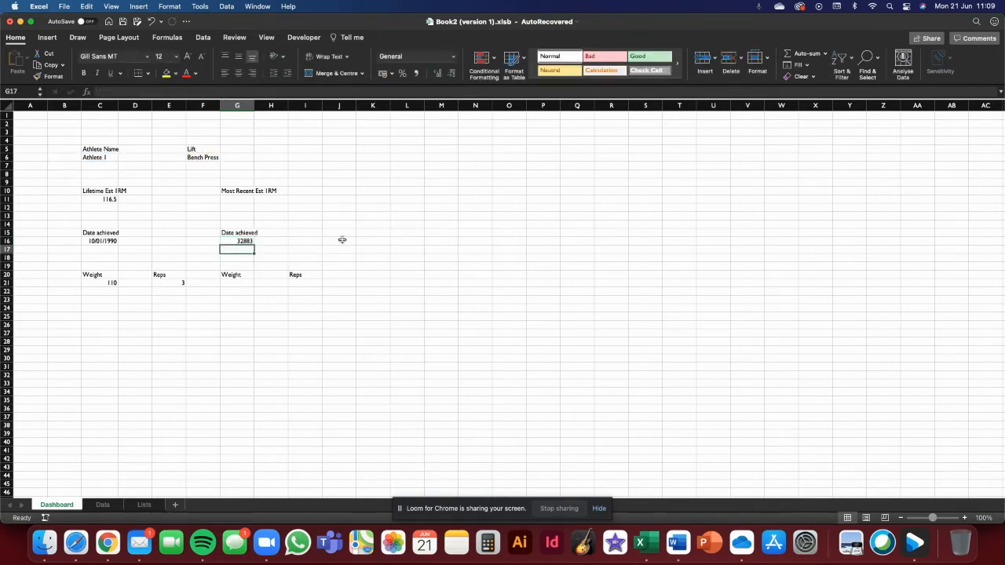
- Format the G16 result as a date and compare it with the lifetime date in C16
left_click(232, 240)
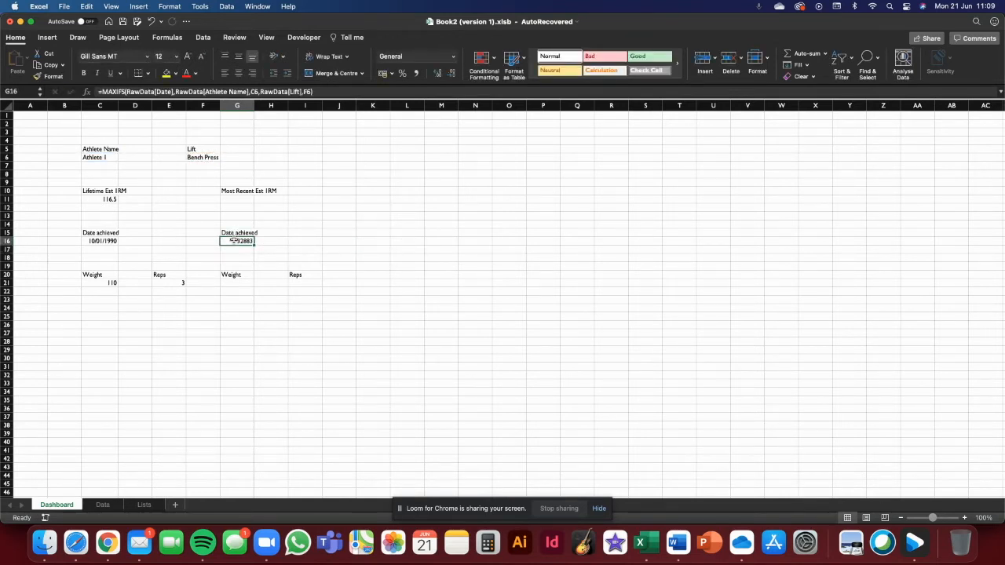
left_click(452, 56)
left_click(449, 153)
left_click(366, 205)
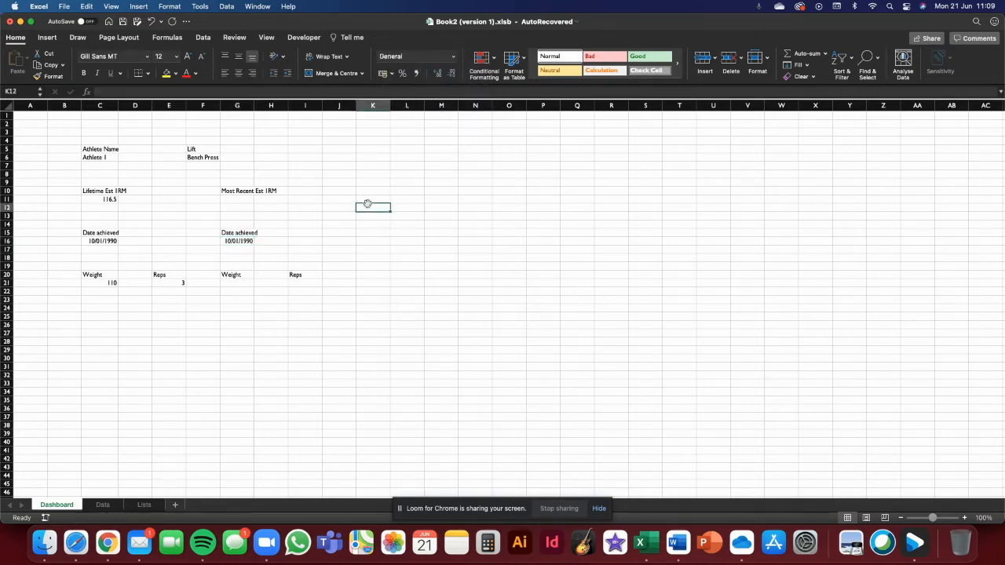
left_click(101, 239)
left_click(235, 241)
left_click(105, 240)
left_click(245, 241)
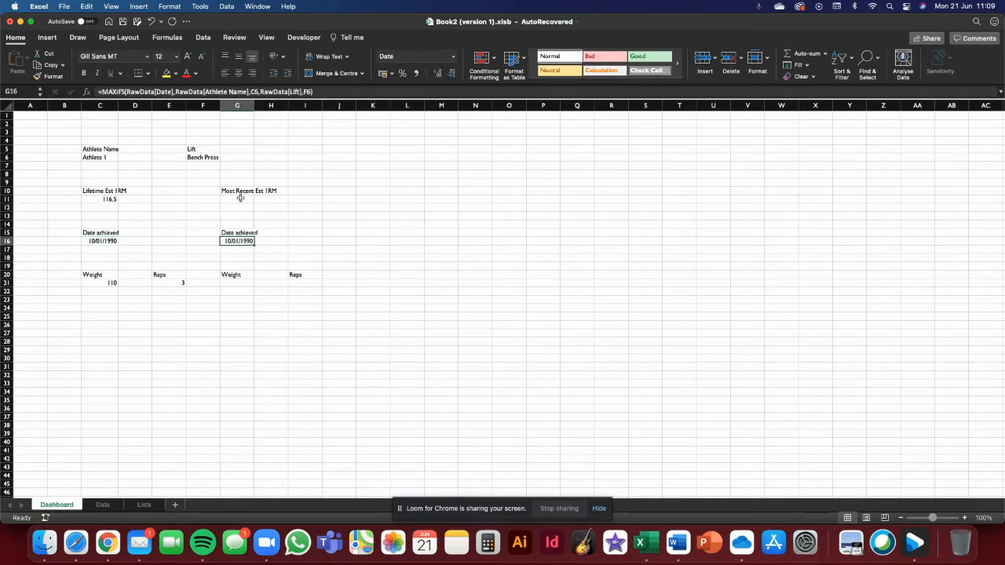
left_click(338, 215)
left_click(238, 192)
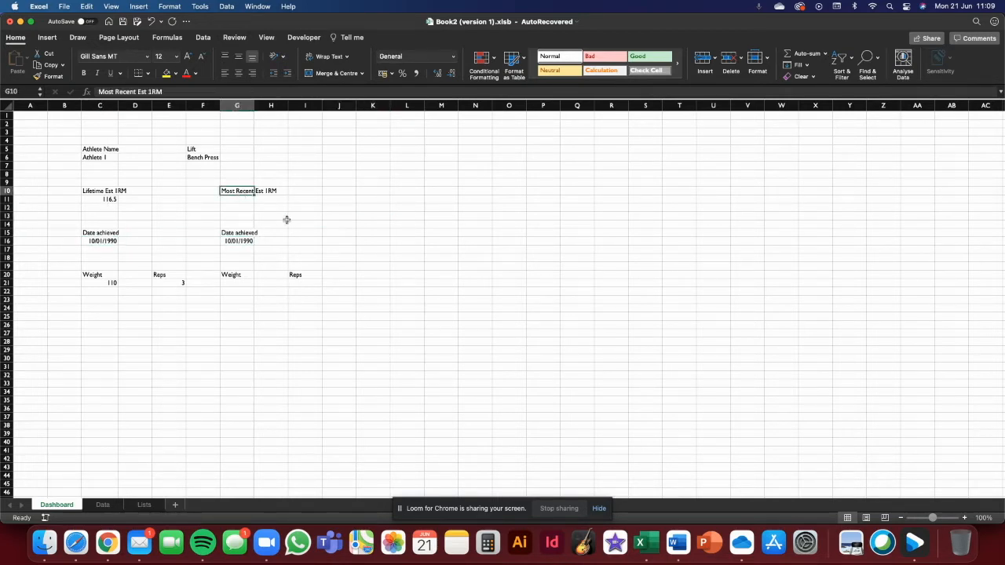
- In G11, start an XLOOKUP whose lookup value joins G16, F6 and C6 with ampersands
left_click(228, 199)
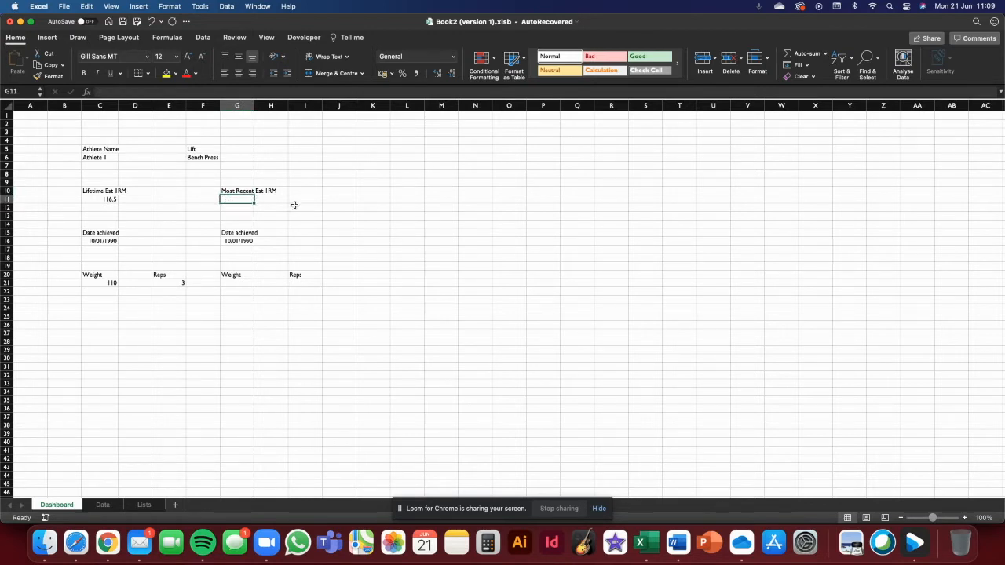
type("=xlook")
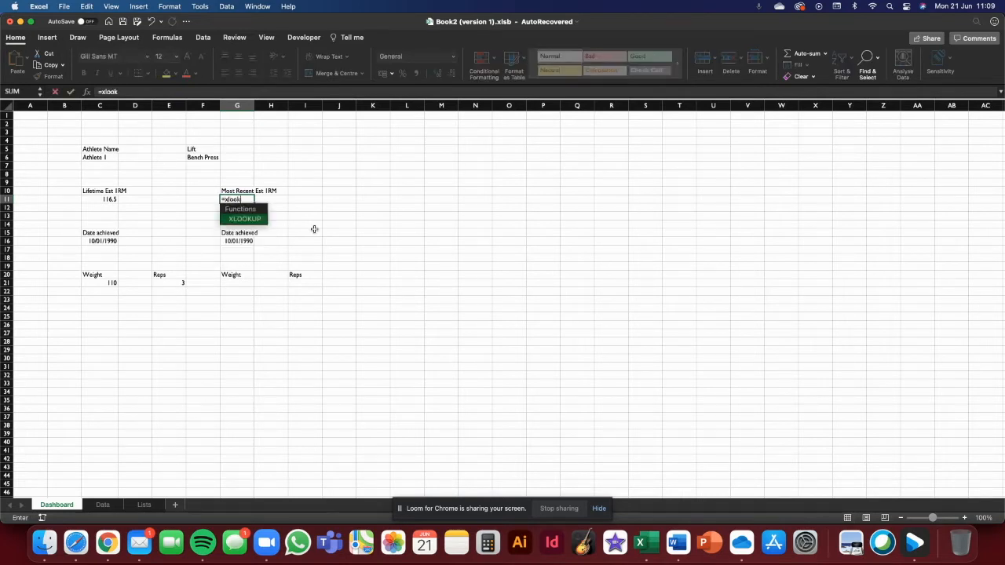
double_click(252, 219)
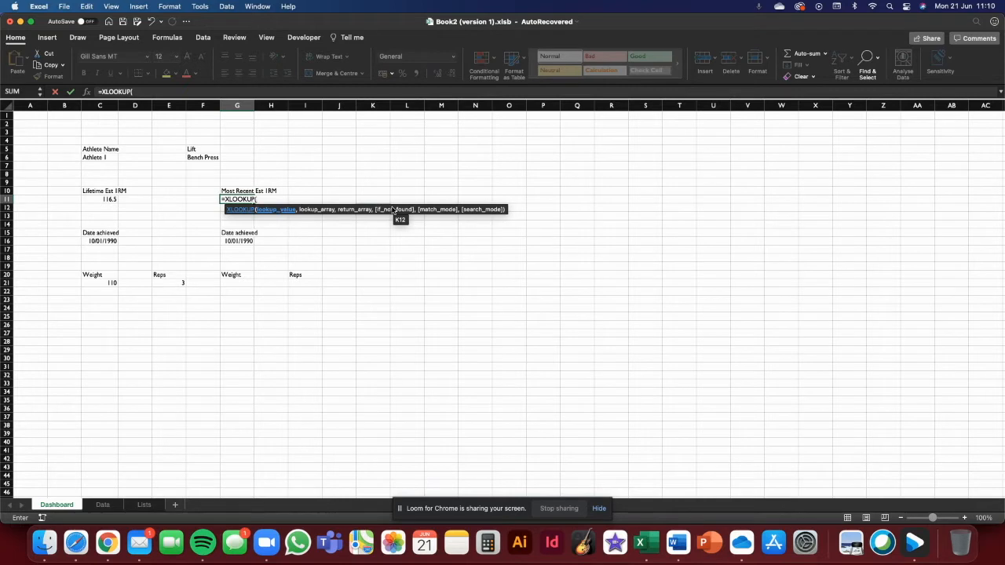
left_click(237, 241)
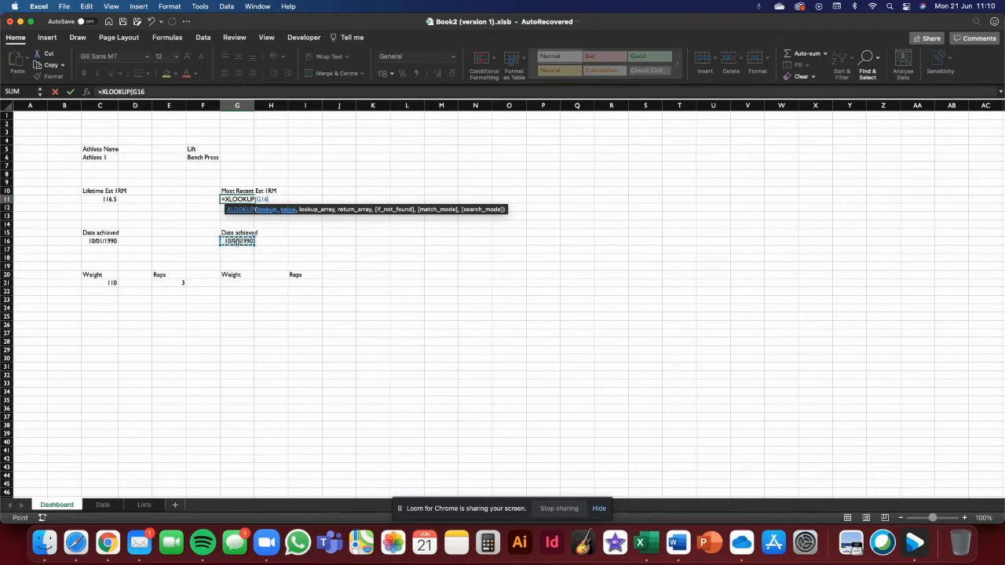
type("&")
left_click(198, 157)
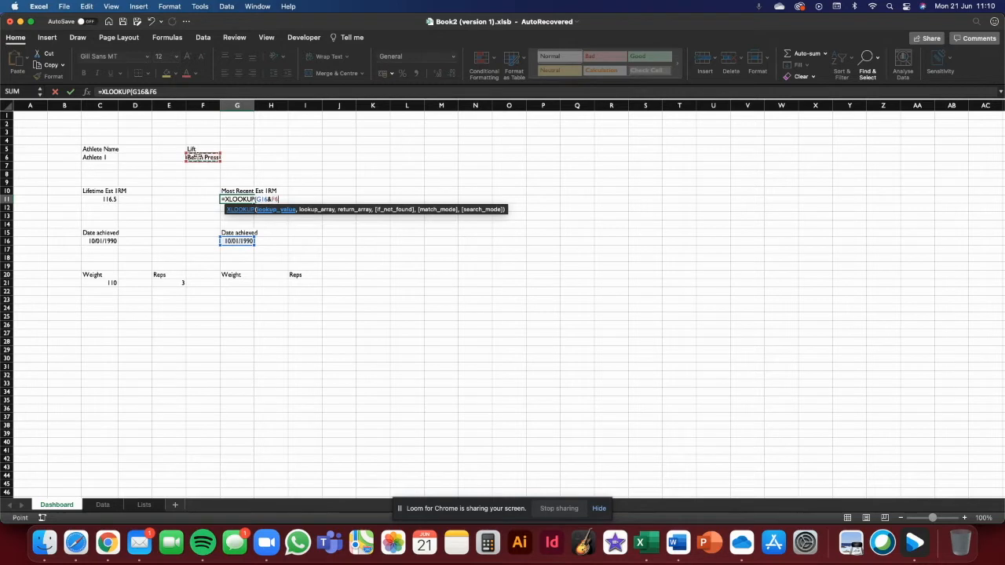
type("&")
left_click(106, 159)
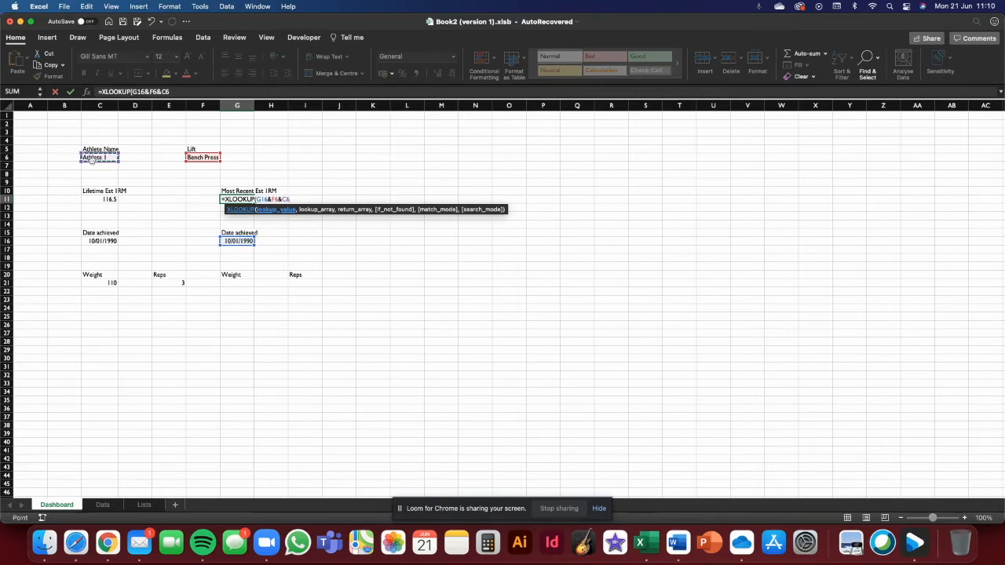
- Begin the lookup array by joining RawData[Date] and RawData[Lift]
scroll(92, 158, "right", 1)
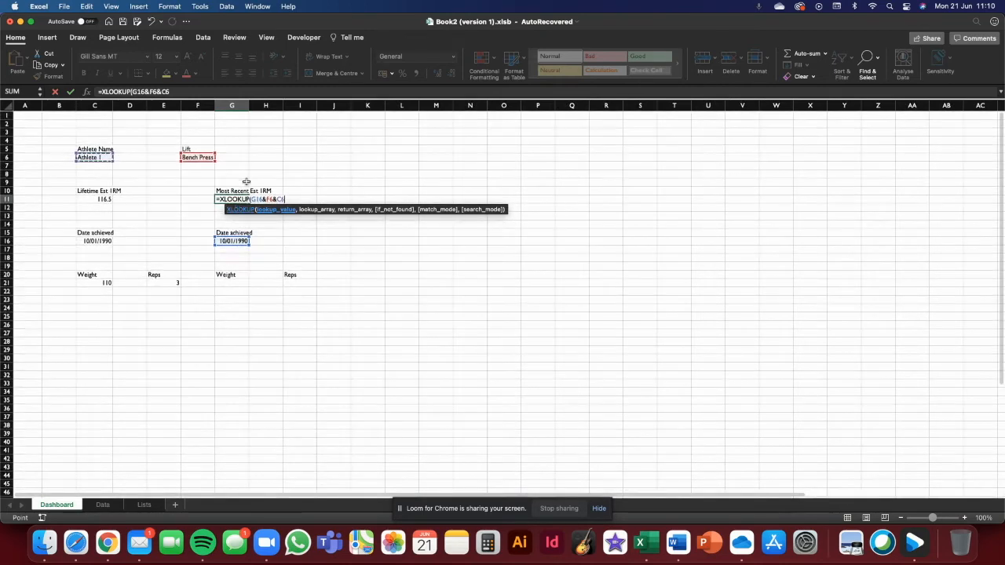
type(",")
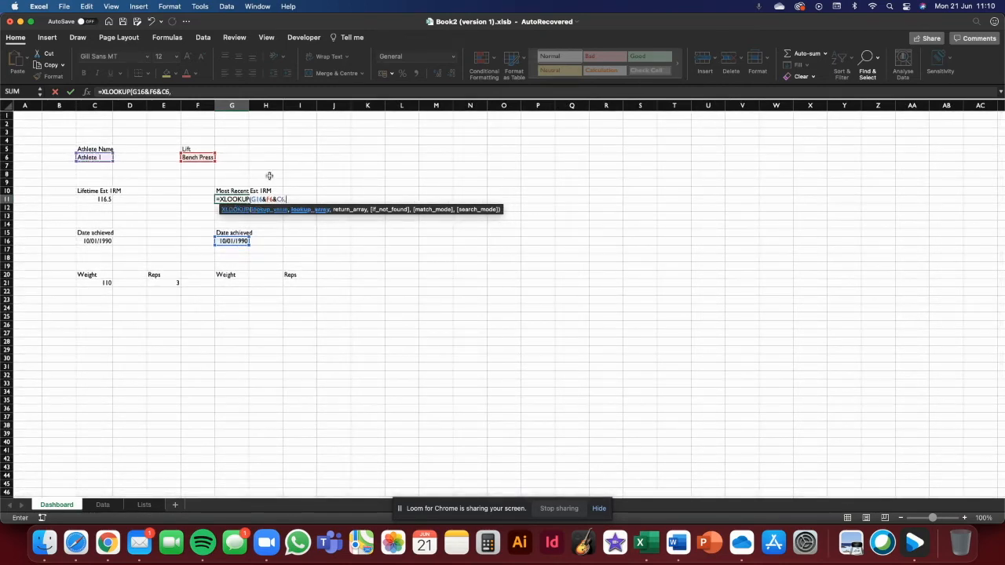
type("RawData")
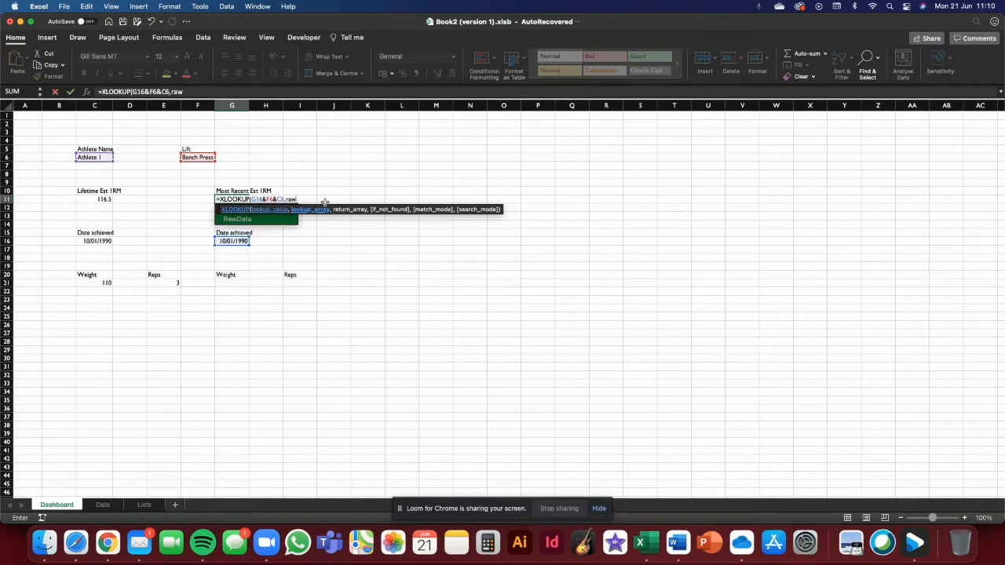
type("[")
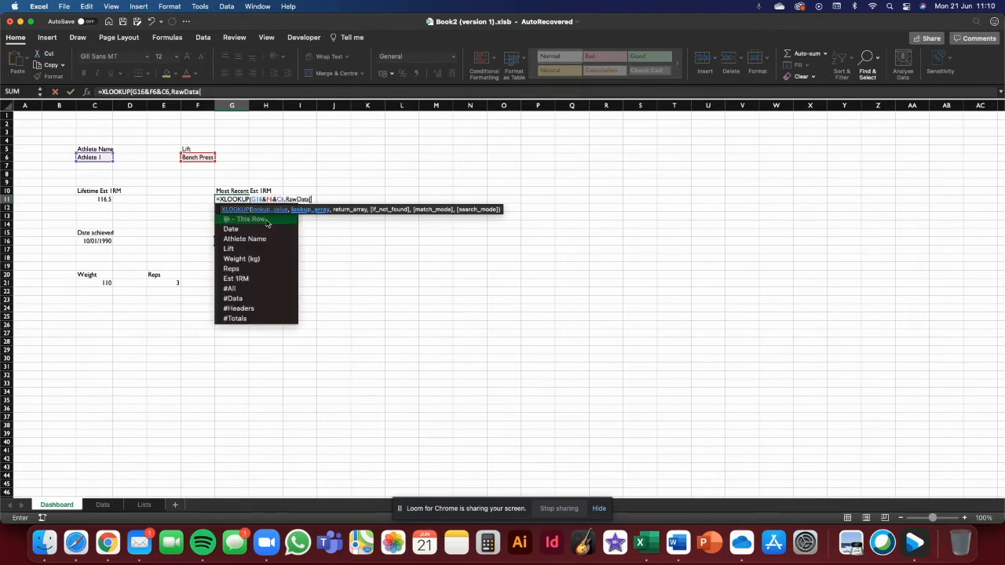
type("Date],")
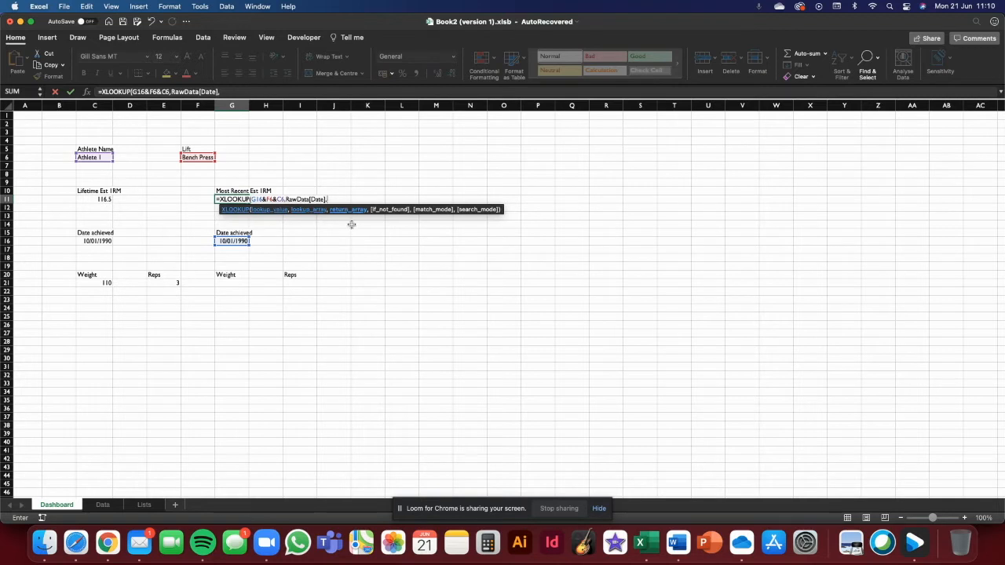
key("BackSpace")
type("&RawData")
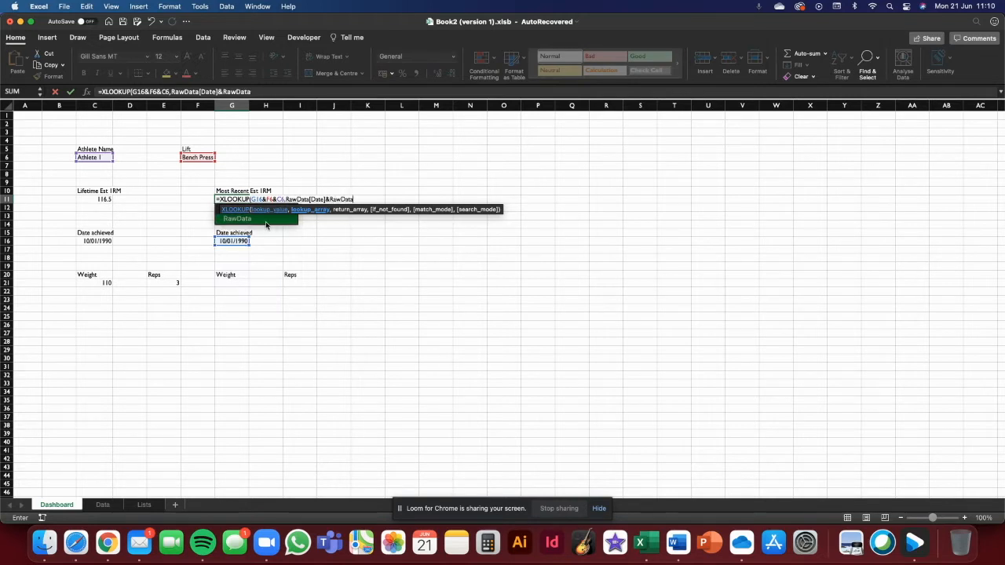
key("Return")
left_click(495, 212)
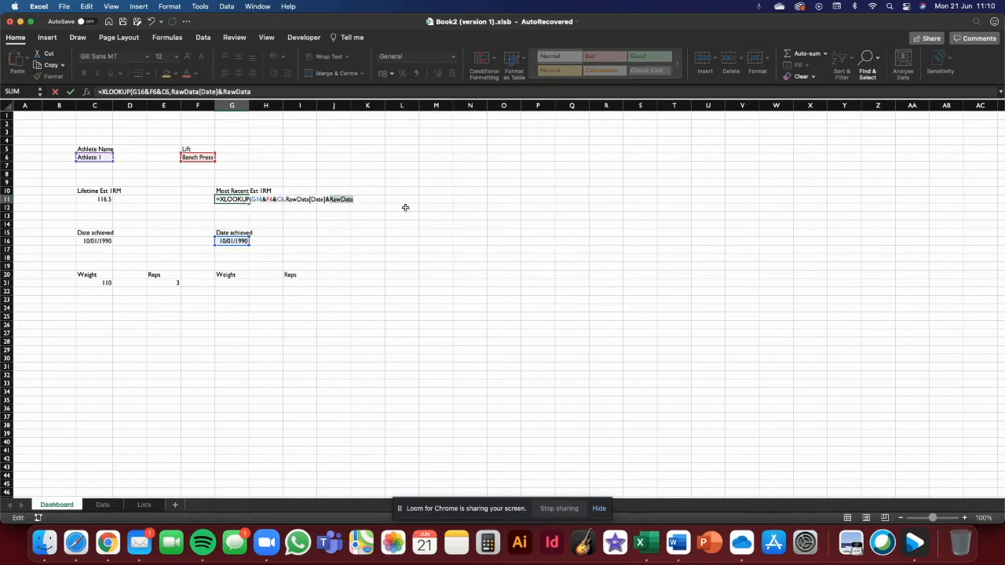
left_click(265, 92)
type("[")
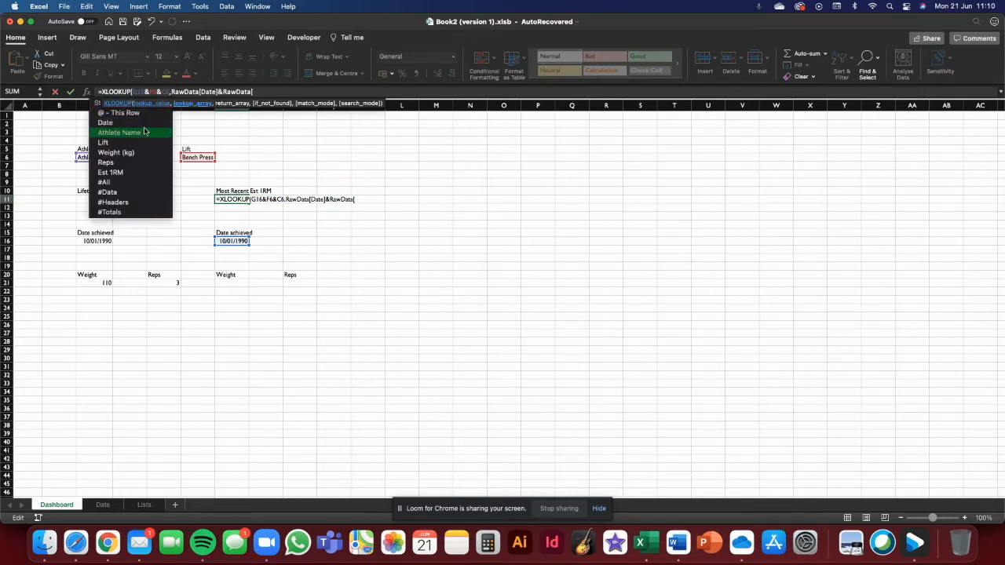
double_click(121, 143)
type("]")
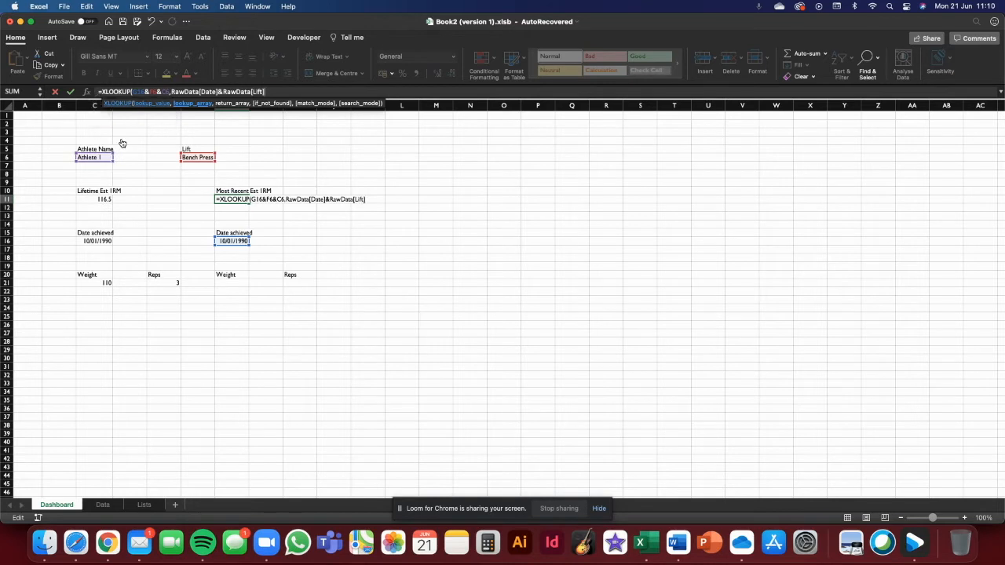
- Append RawData[Athlete Name] to the joined lookup array
type("&Ra")
double_click(116, 113)
type("[")
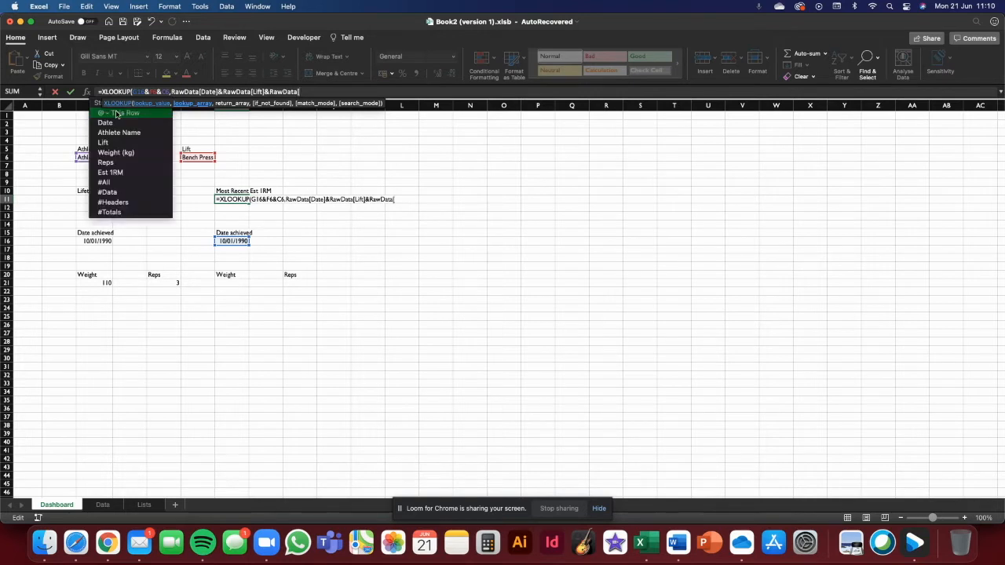
double_click(135, 133)
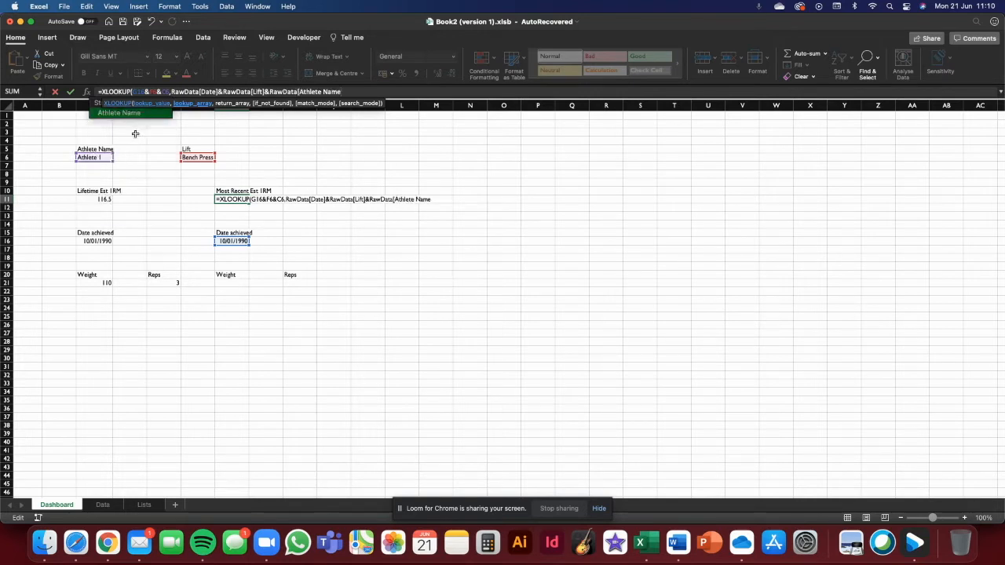
type("]")
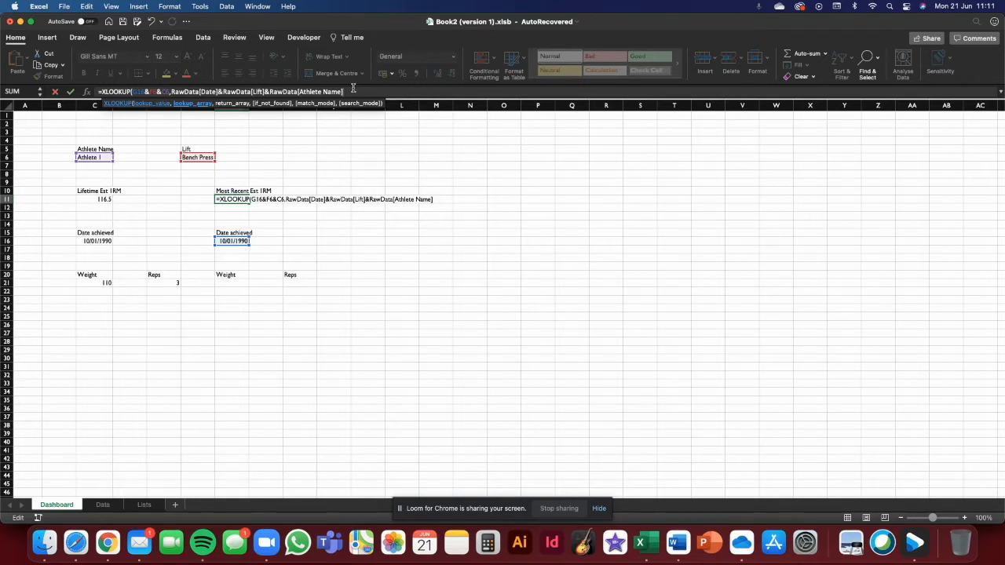
- Add RawData[Est 1RM] as the XLOOKUP return array
type(",RawData")
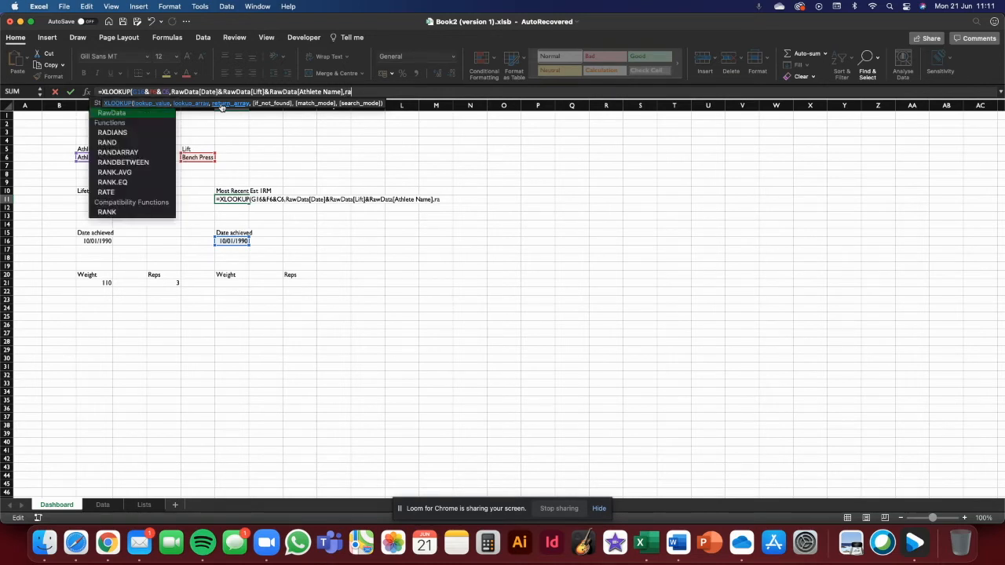
type("[")
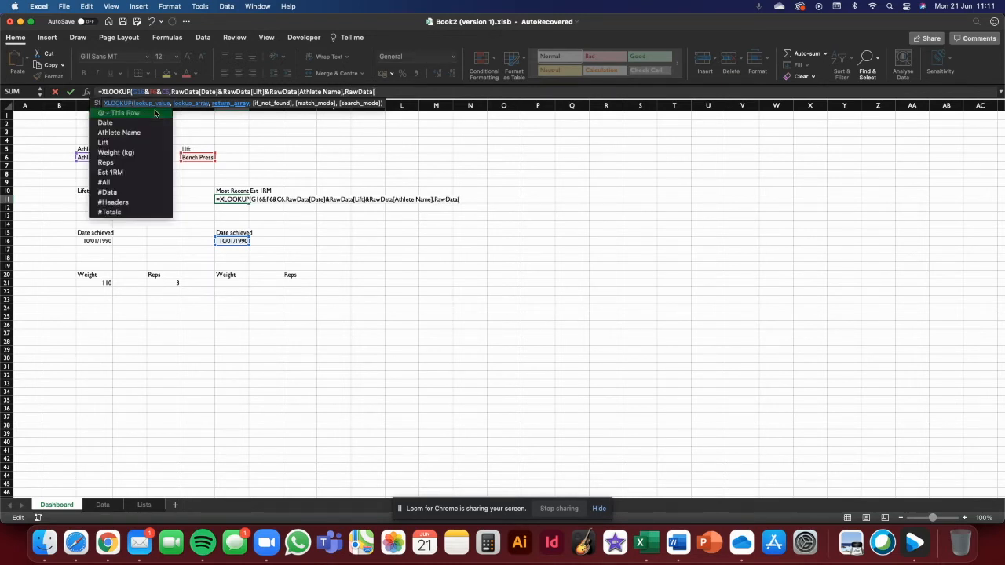
double_click(145, 172)
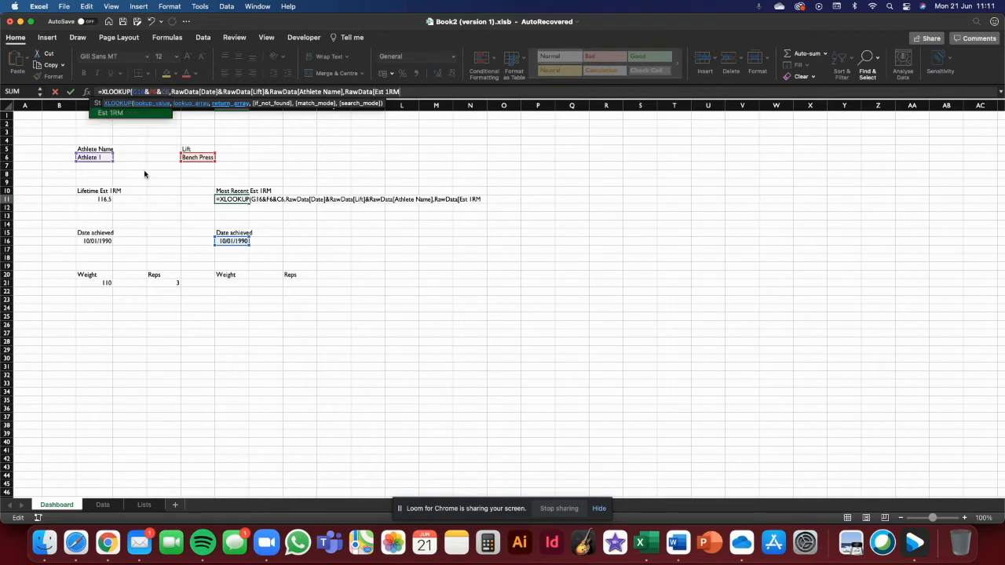
type("]")
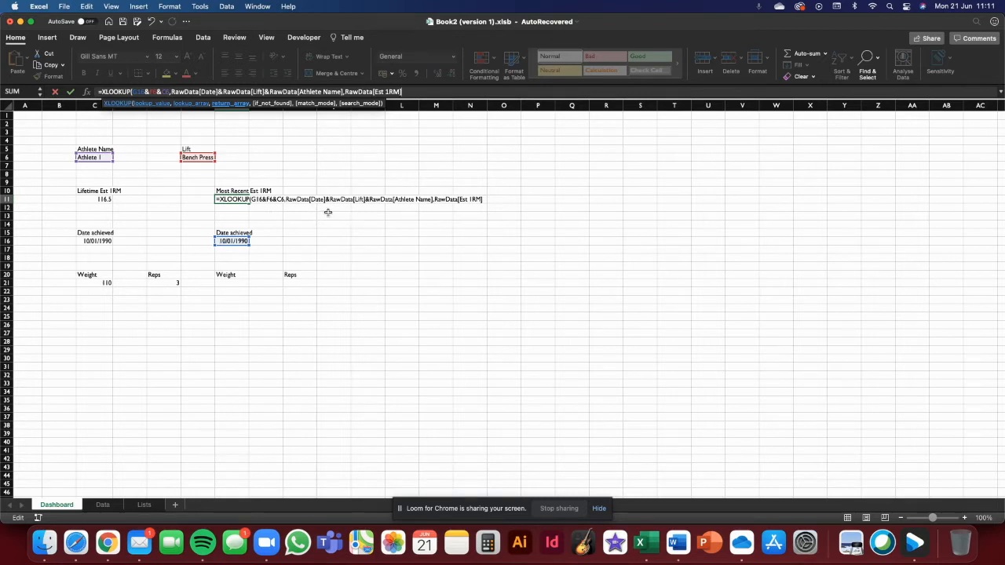
- Finish the XLOOKUP with "No data" if not found, match mode 0 and search mode 1, and enter it
type(",\"No data")
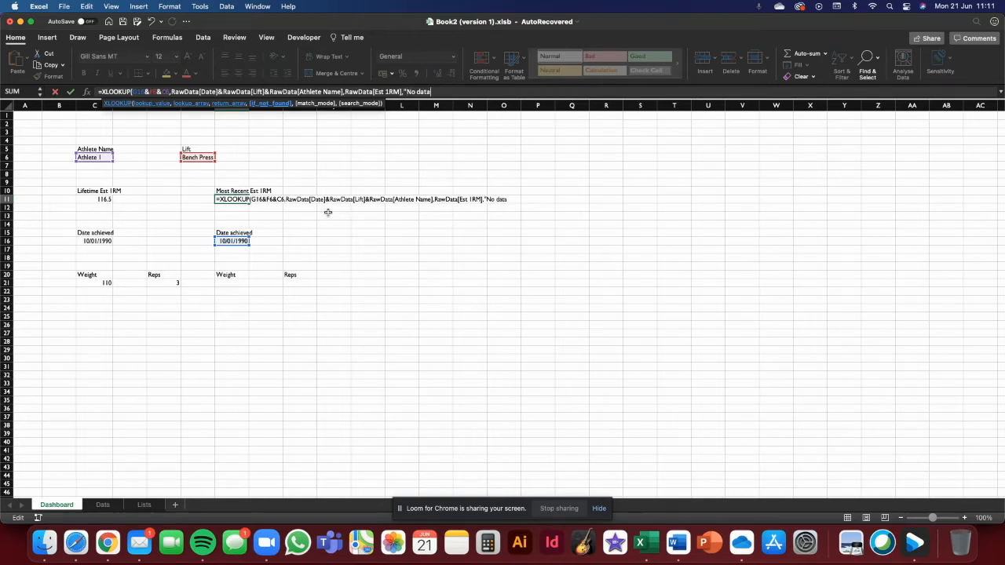
type("\",0")
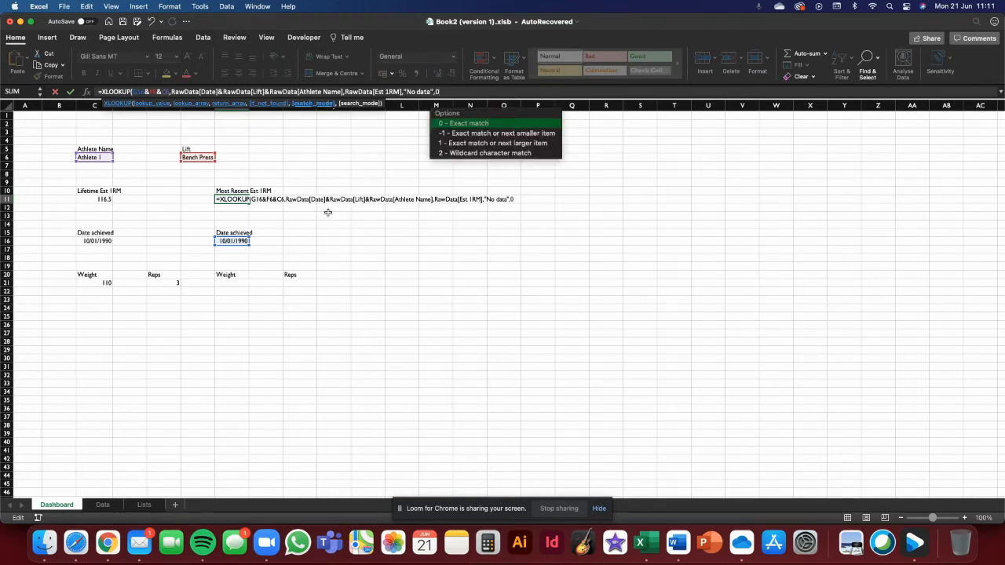
type(",")
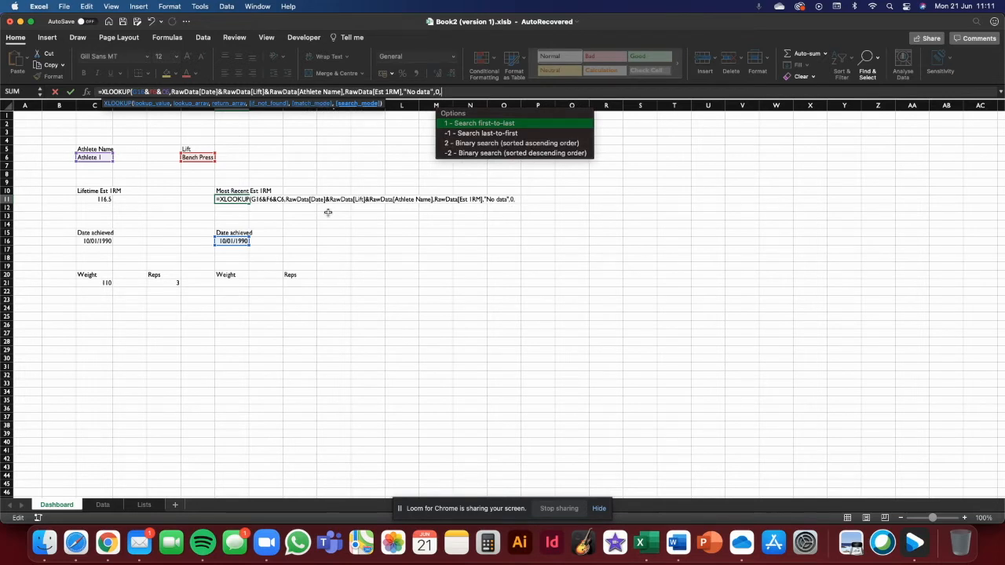
type("1)")
key("Return")
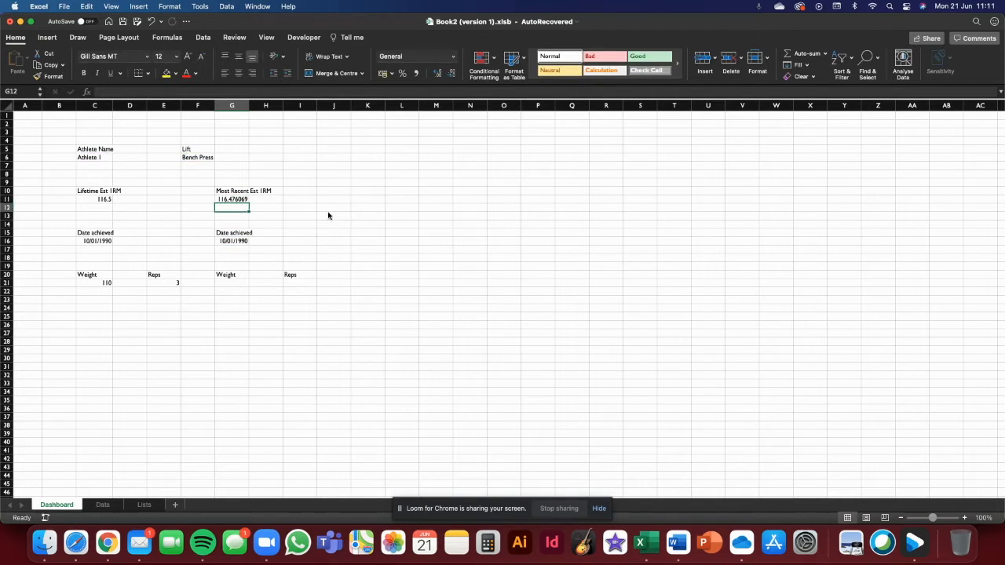
- Reduce the G11 result's displayed decimals to one place
left_click(239, 199)
left_click(451, 74)
left_click(451, 74)
left_click(451, 75)
left_click(452, 74)
left_click(451, 75)
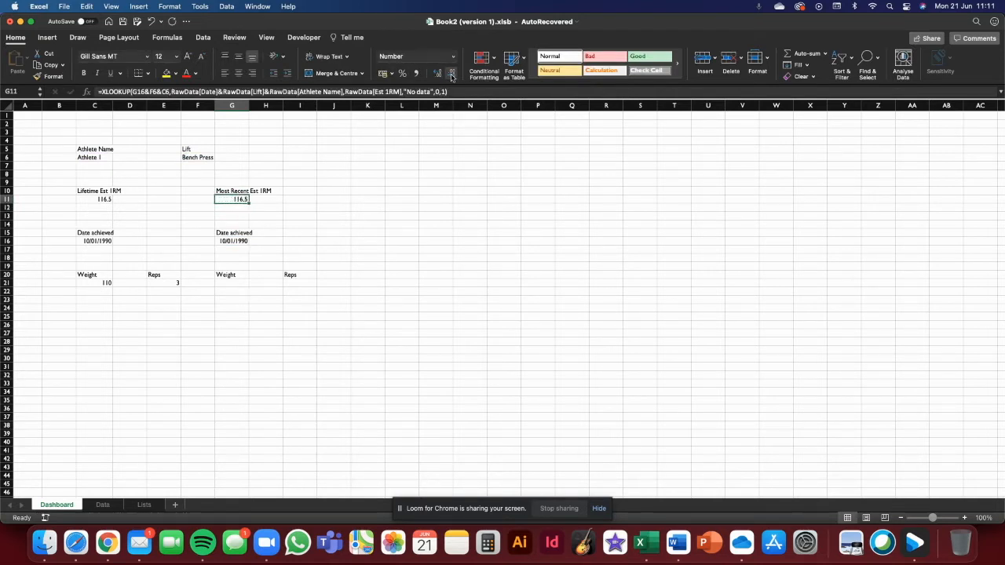
- On the Data sheet, start a new table row with Athlete 1 as the athlete name
scroll(86, 205, "down", 2)
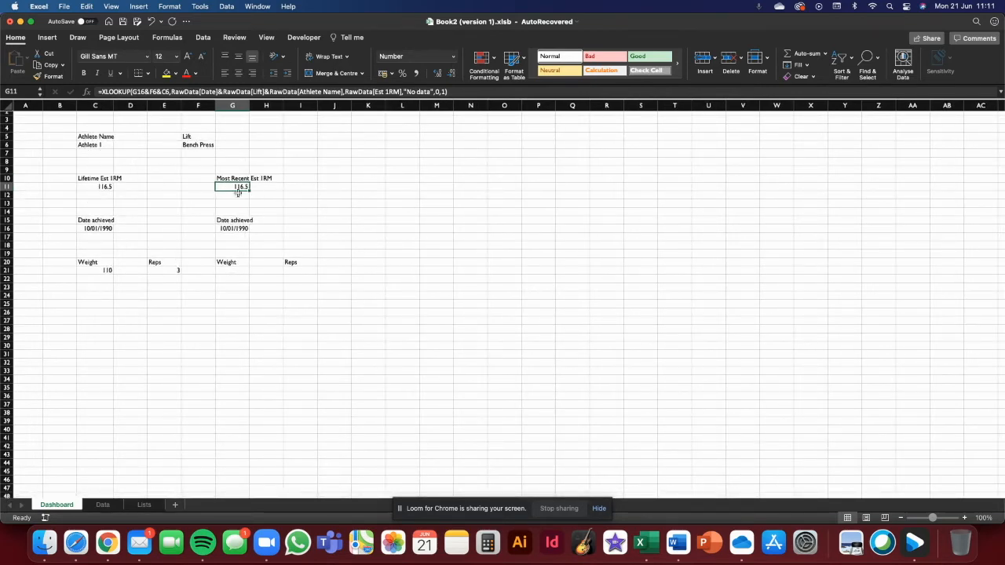
left_click(333, 201)
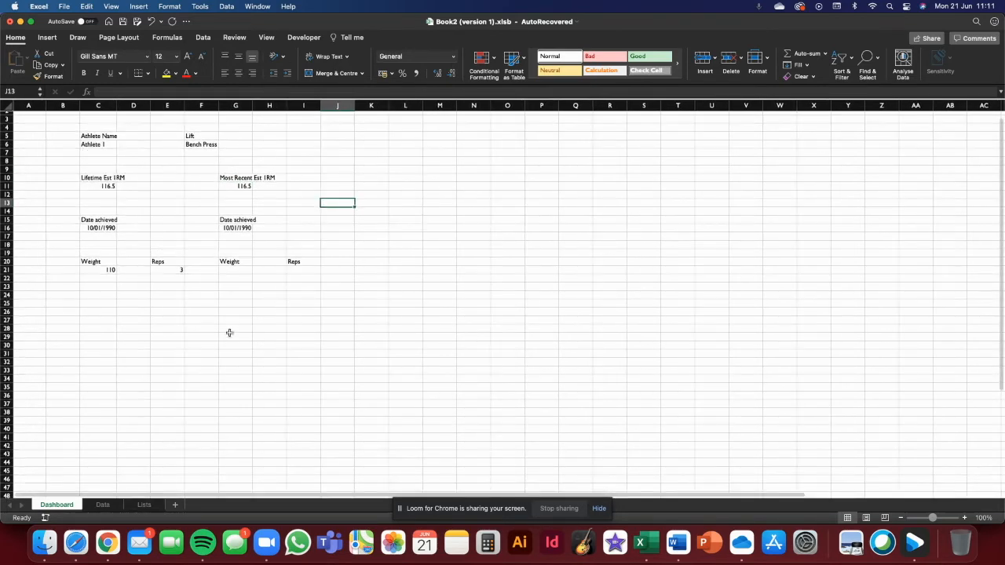
left_click(102, 505)
left_click(86, 222)
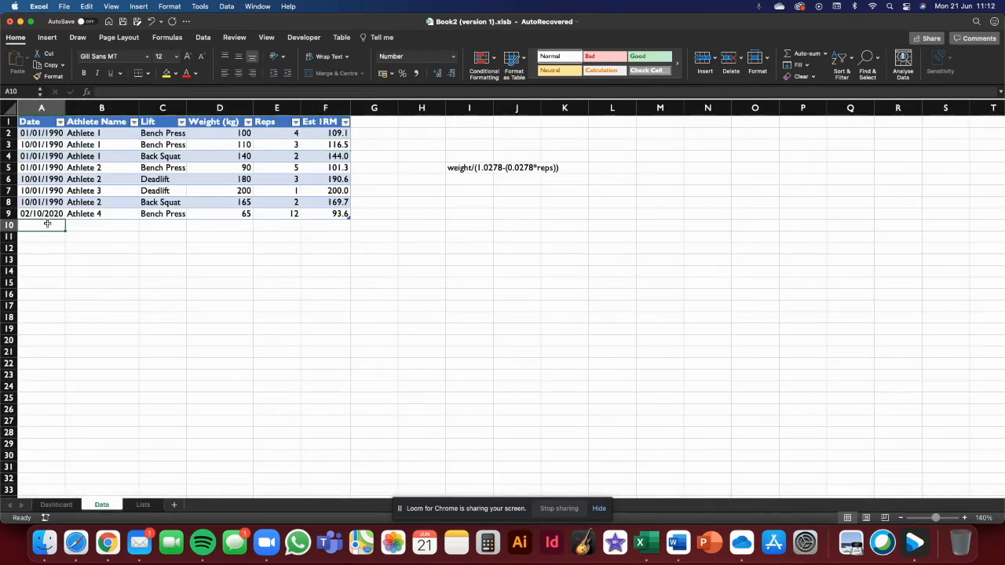
type("Athlete 1")
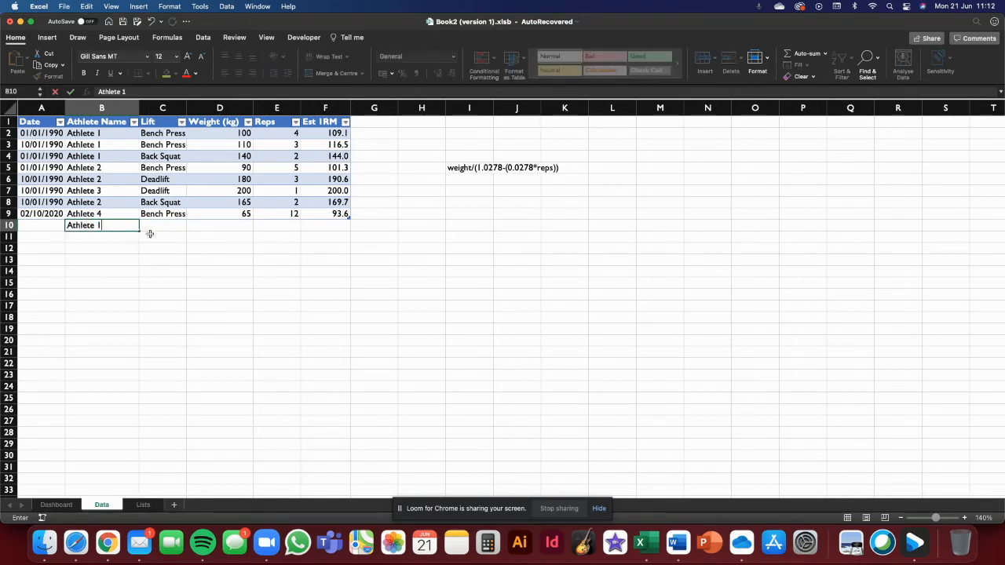
key("Tab")
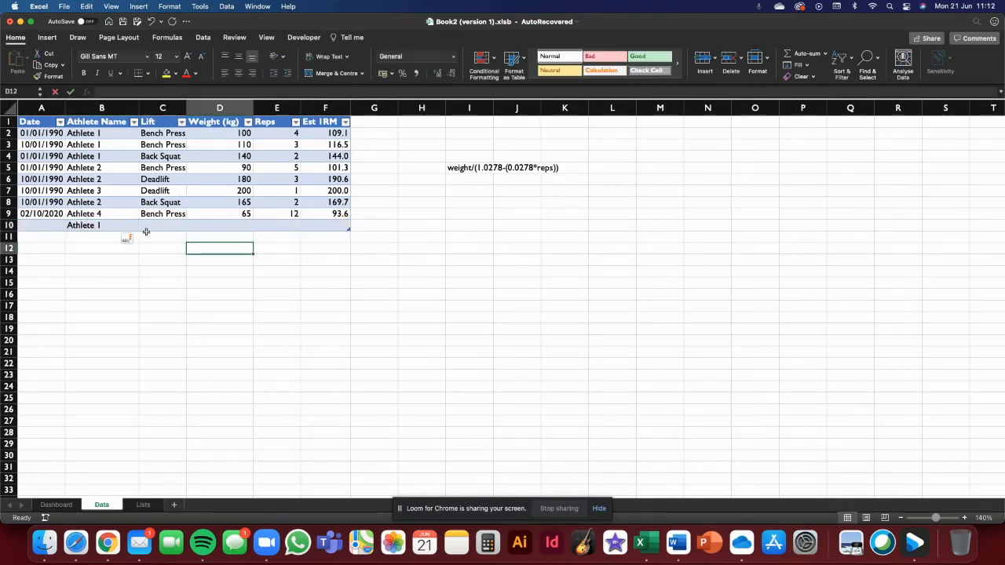
- Set the new row's lift to Bench Press and its weight to 65
left_click(191, 226)
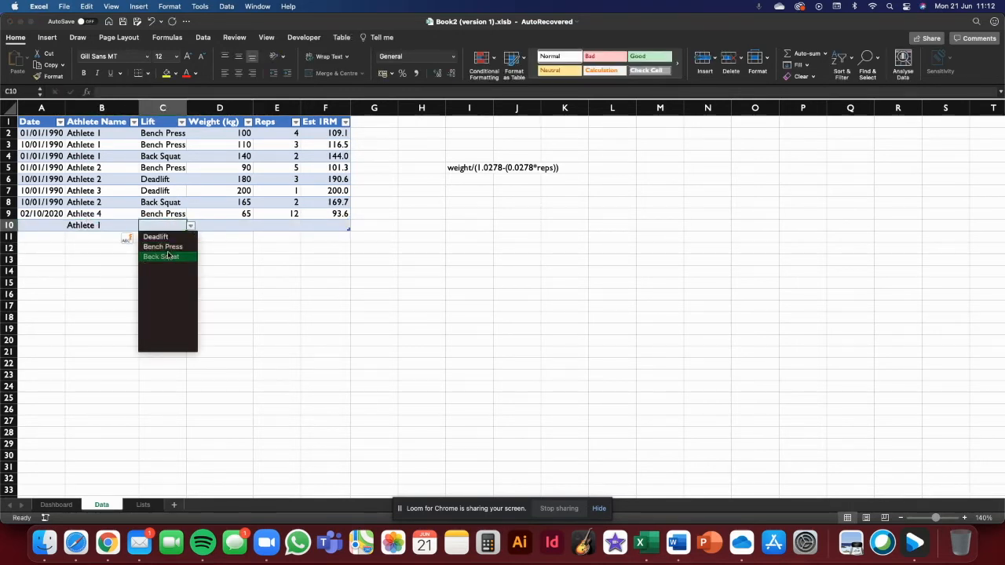
left_click(183, 247)
left_click(250, 229)
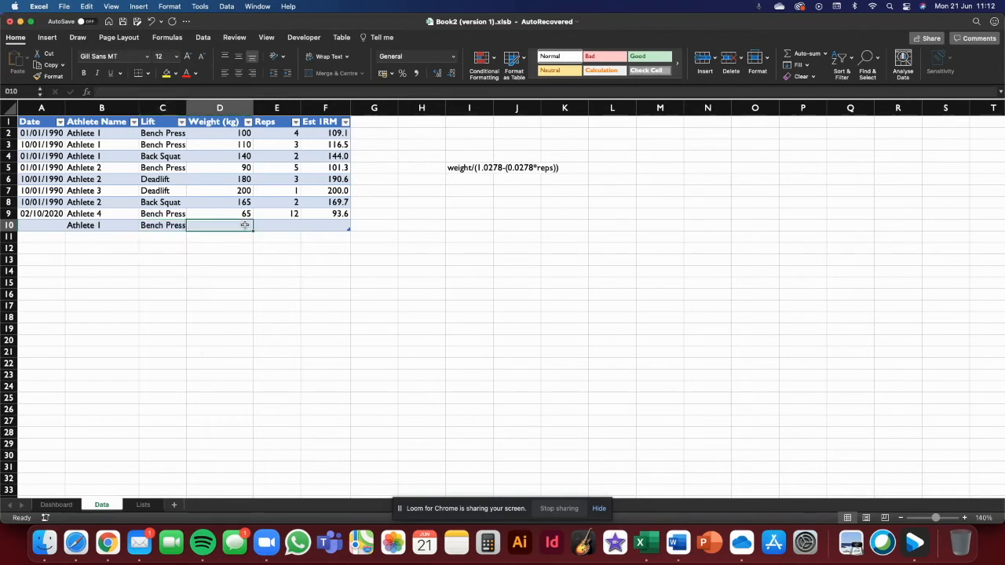
type("65")
left_click(281, 227)
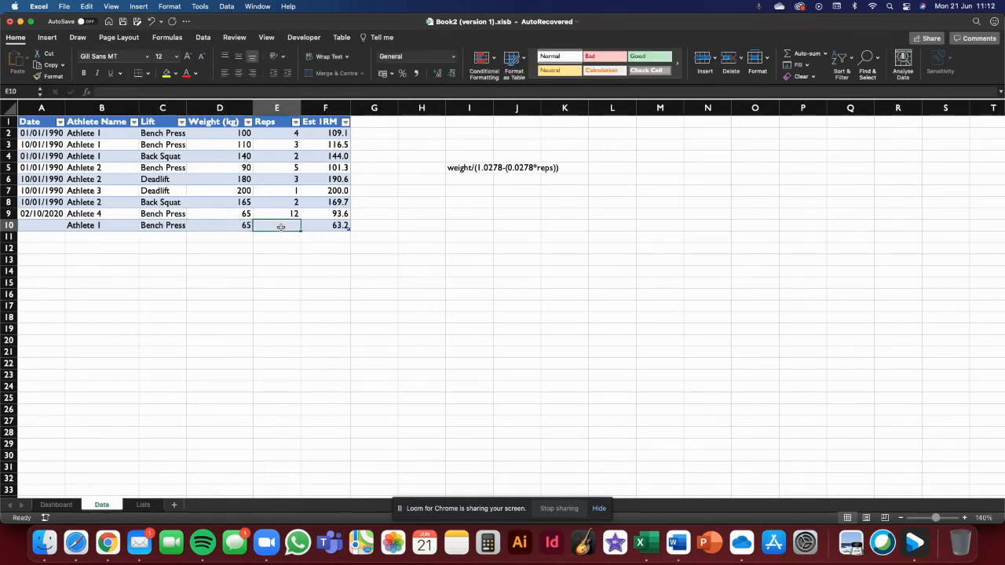
- Set the new row's reps to 4 and its date to 01/01/2022
type("4")
left_click(325, 294)
left_click(41, 237)
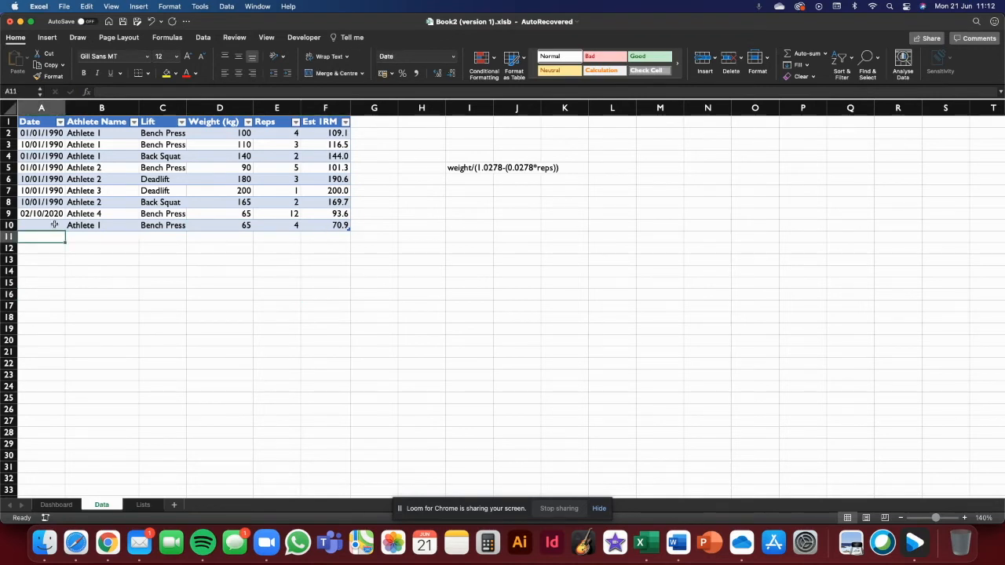
left_click(54, 225)
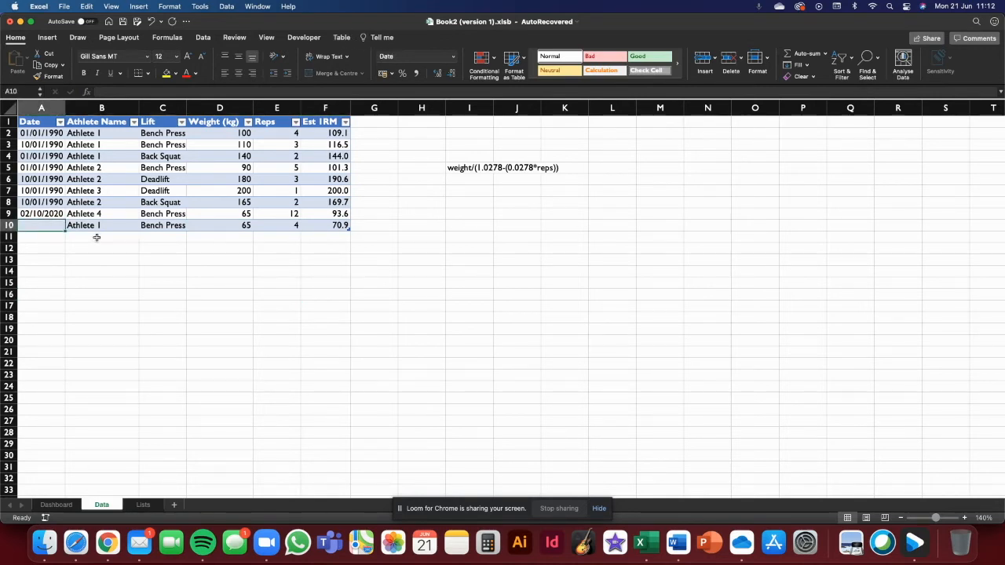
type("01/01/2022")
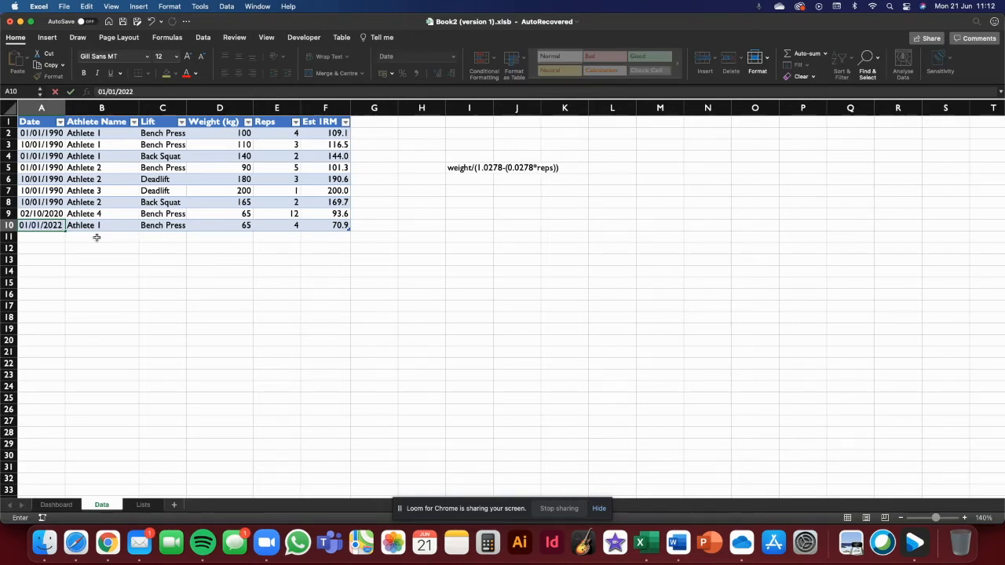
key("Return")
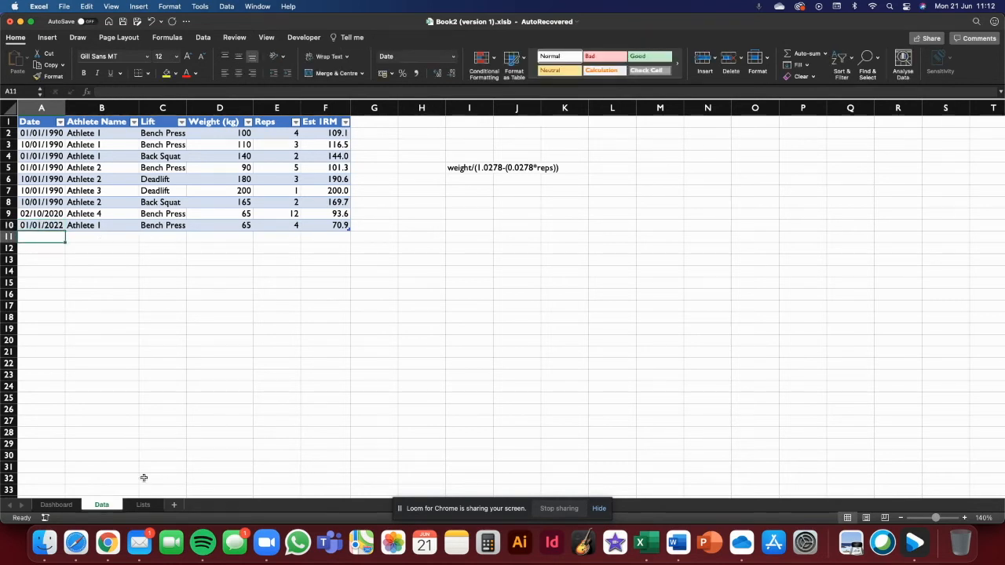
- Inspect the Dashboard sheet's most recent results and the weight formula in C21
scroll(157, 377, "right", 1)
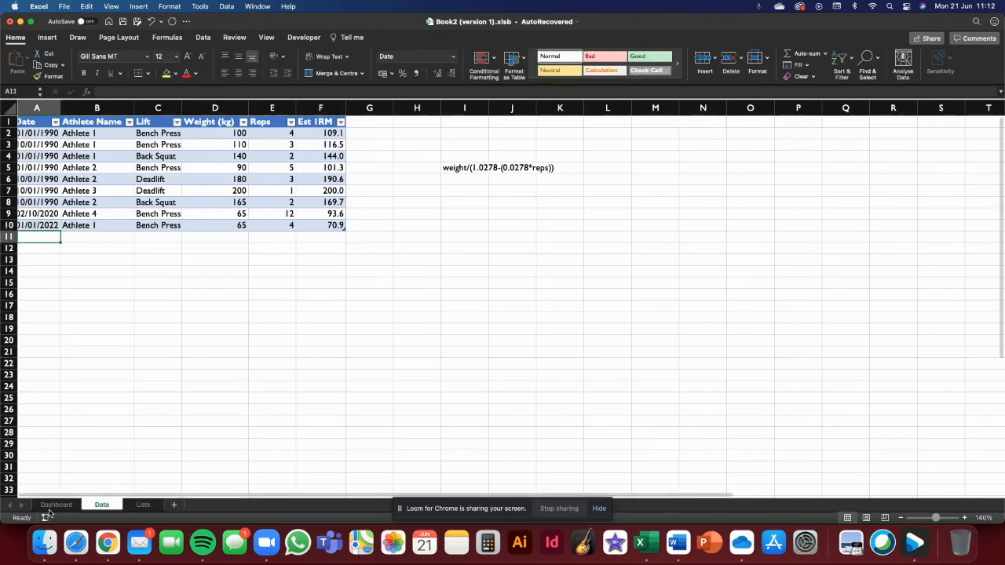
left_click(55, 505)
left_click(231, 391)
scroll(233, 378, "right", 1)
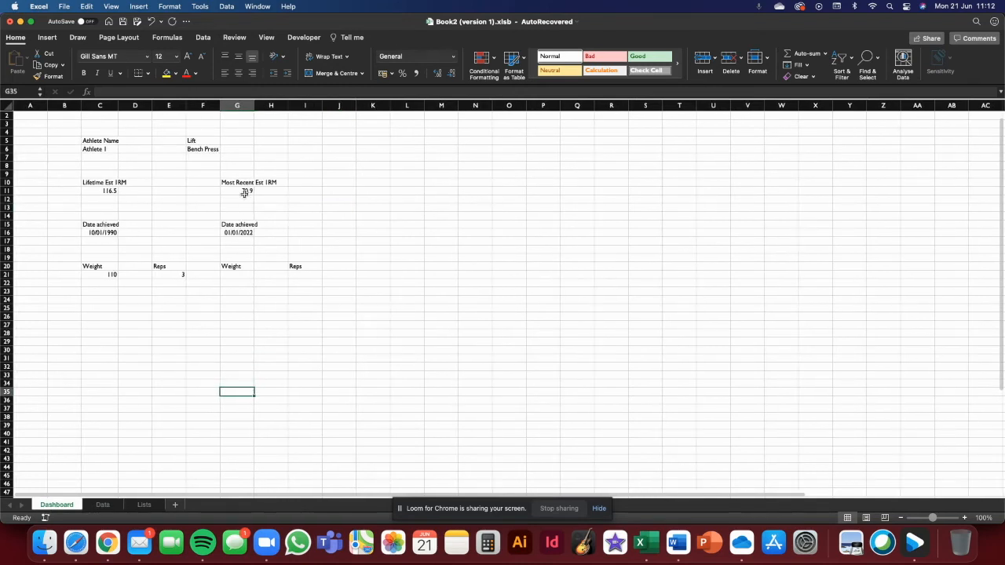
left_click(245, 190)
left_click(245, 225)
left_click(320, 256)
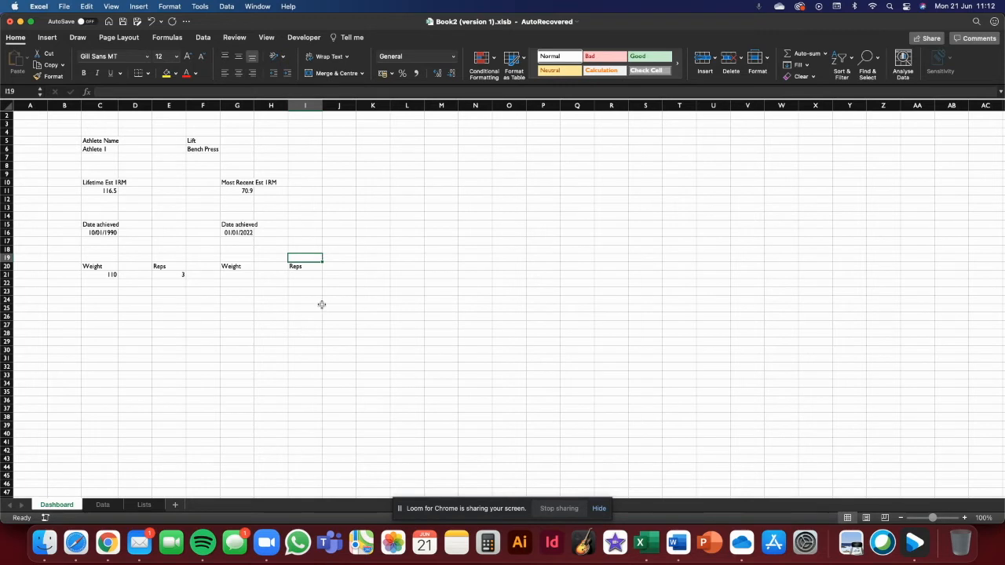
mouse_move(234, 274)
left_mouse_down()
mouse_move(305, 274)
mouse_move(227, 274)
left_mouse_up()
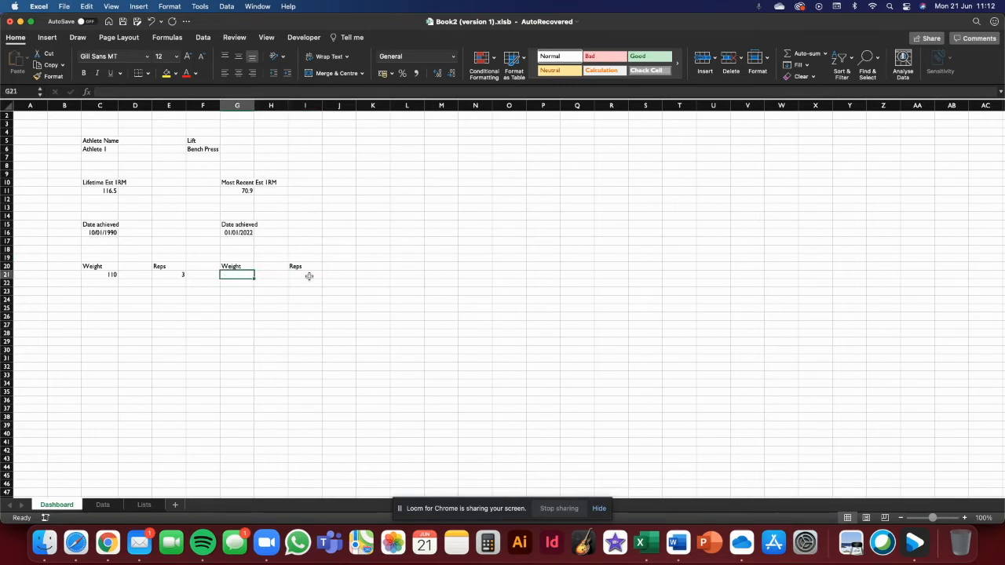
left_click(307, 275)
left_click(112, 274)
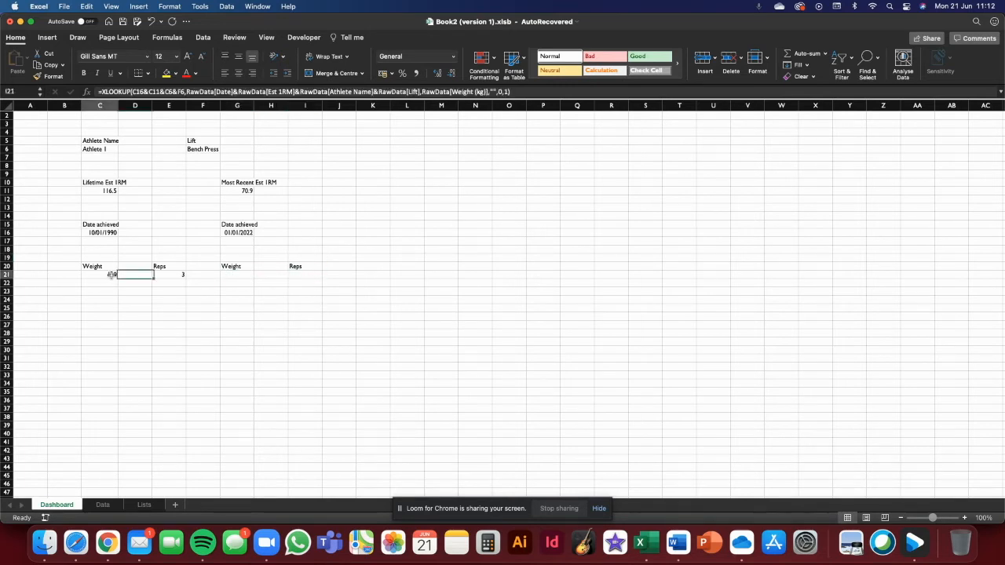
left_click(190, 333)
left_click(229, 267)
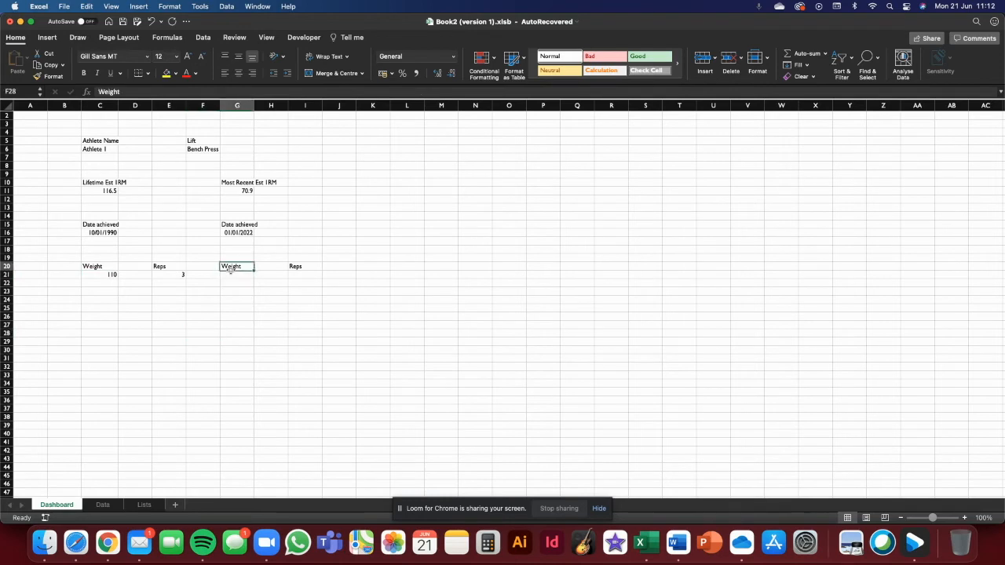
- In G21, start an XLOOKUP whose lookup value joins G11, G16, F6 and C6
left_click(228, 273)
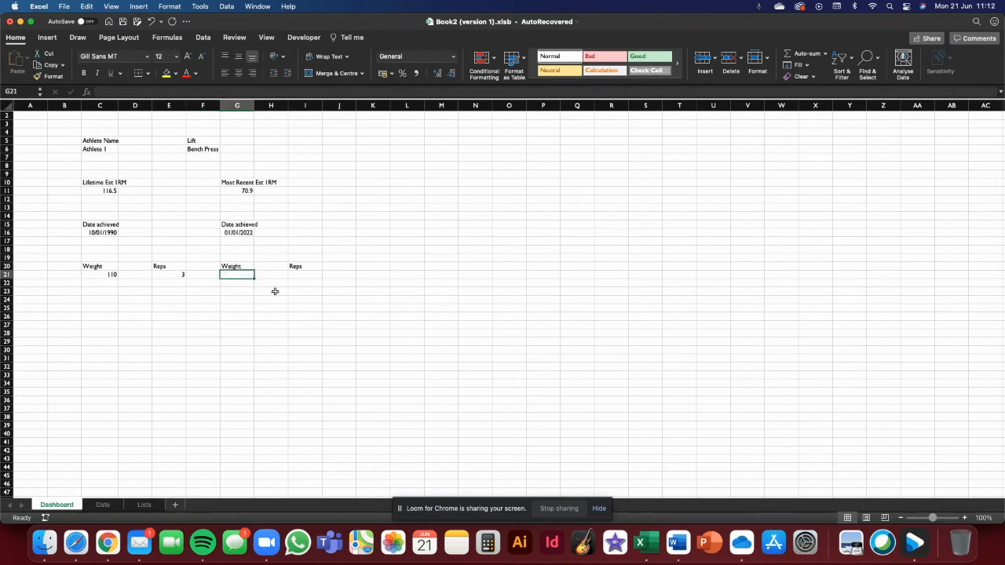
type("=xlookup")
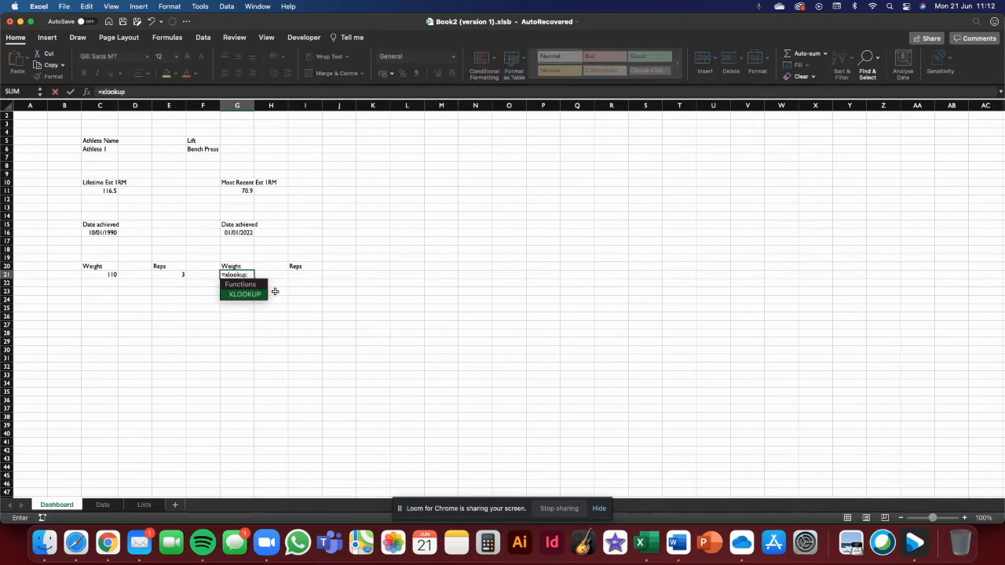
type("(")
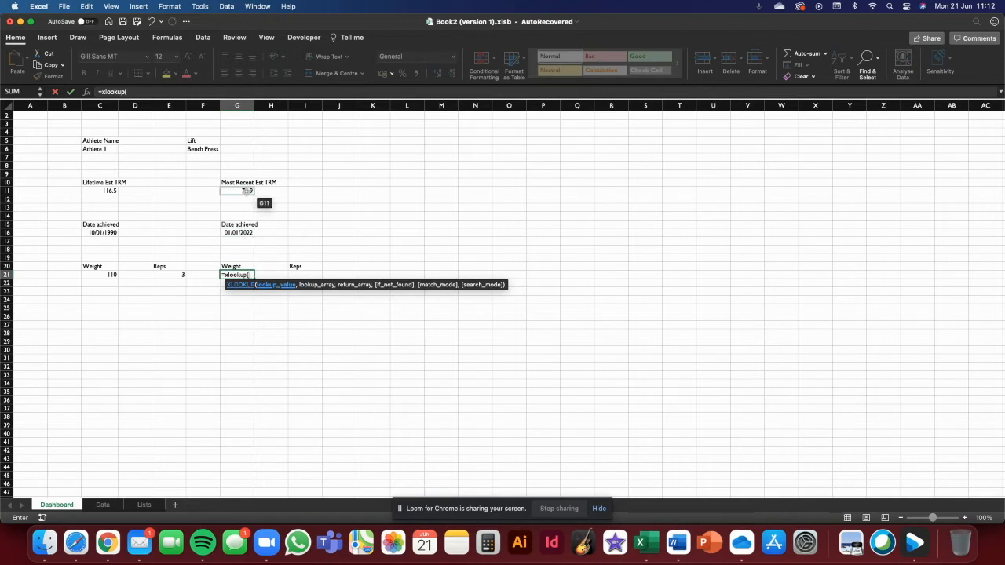
left_click(247, 191)
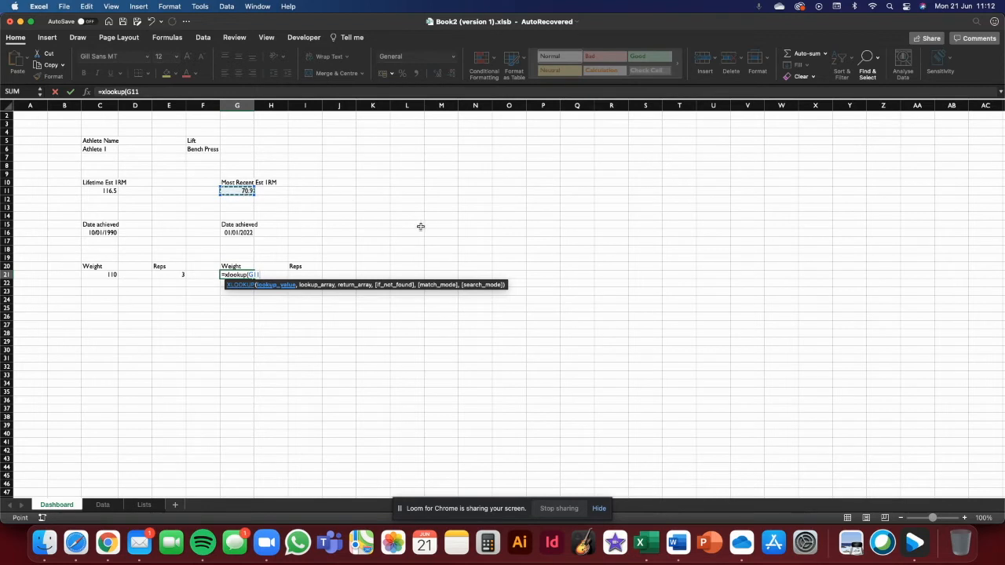
type("&")
left_click(239, 232)
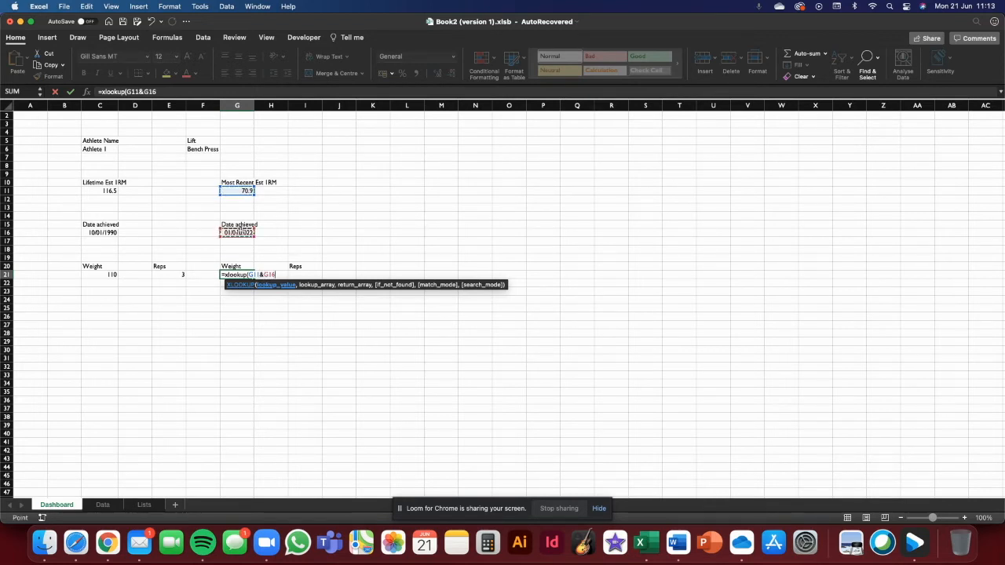
type("&")
left_click(209, 150)
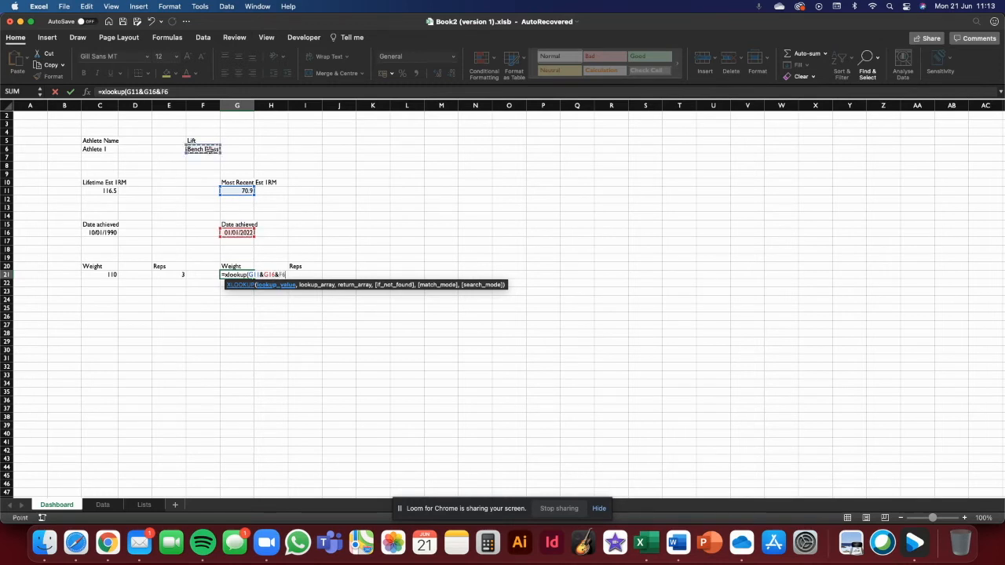
type("&")
left_click(105, 149)
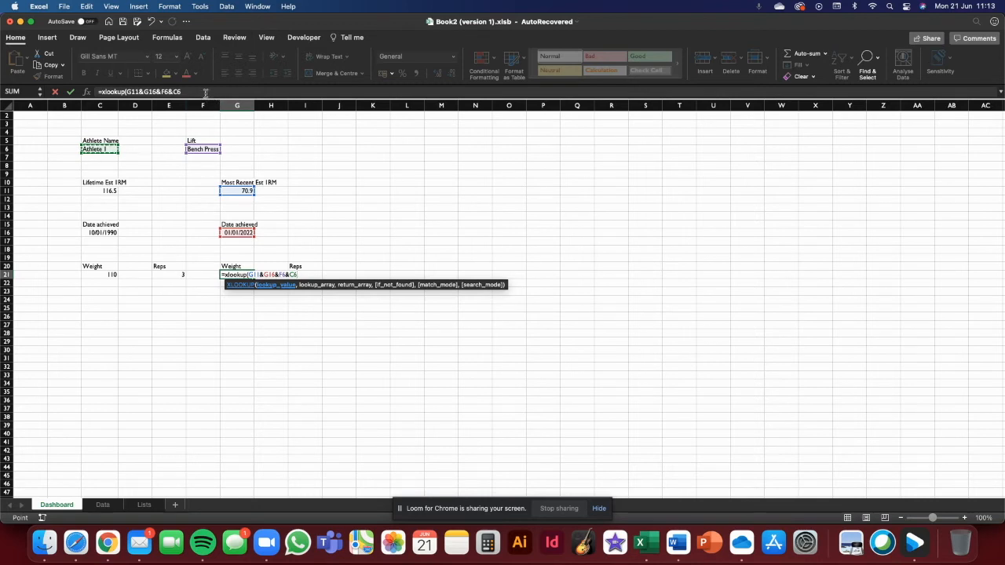
- Begin the lookup array by joining RawData[Est 1RM] and RawData[Date]
left_click(203, 92)
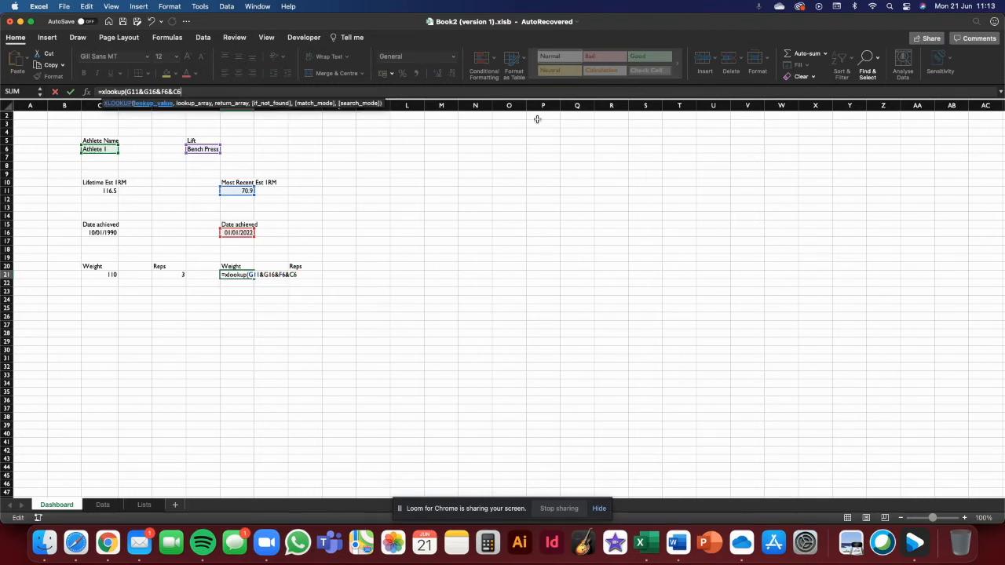
type(",")
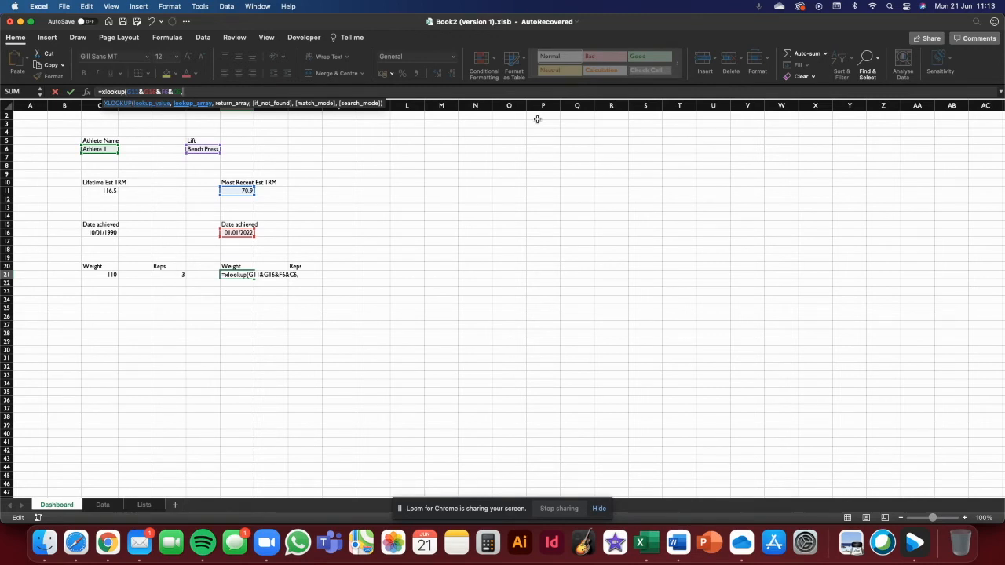
type("Ra")
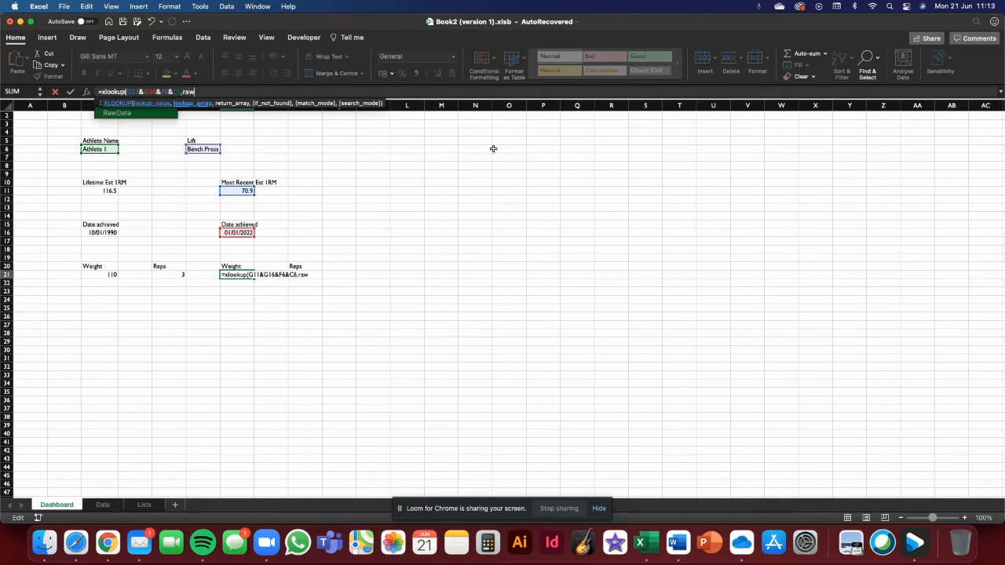
double_click(145, 114)
type("[")
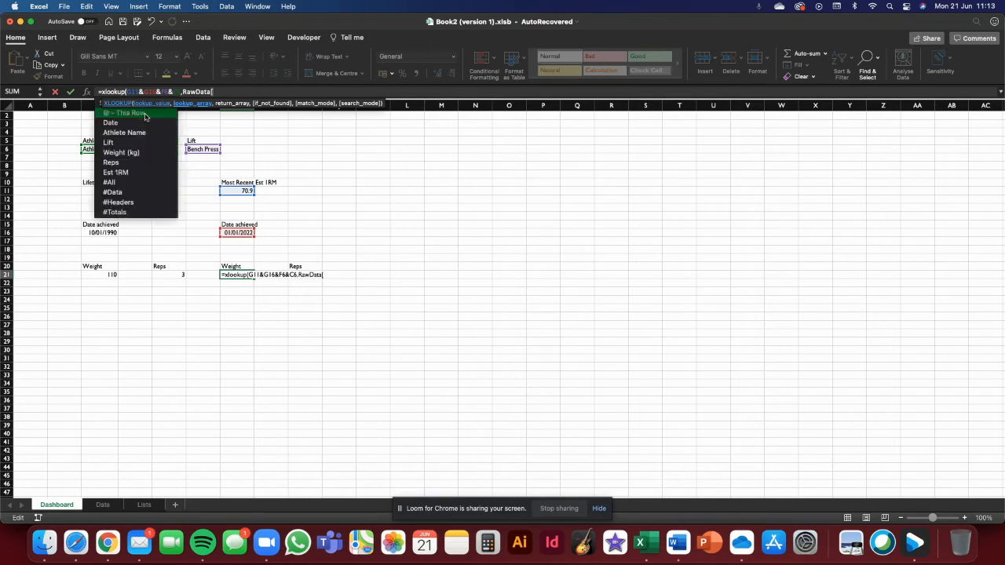
double_click(150, 177)
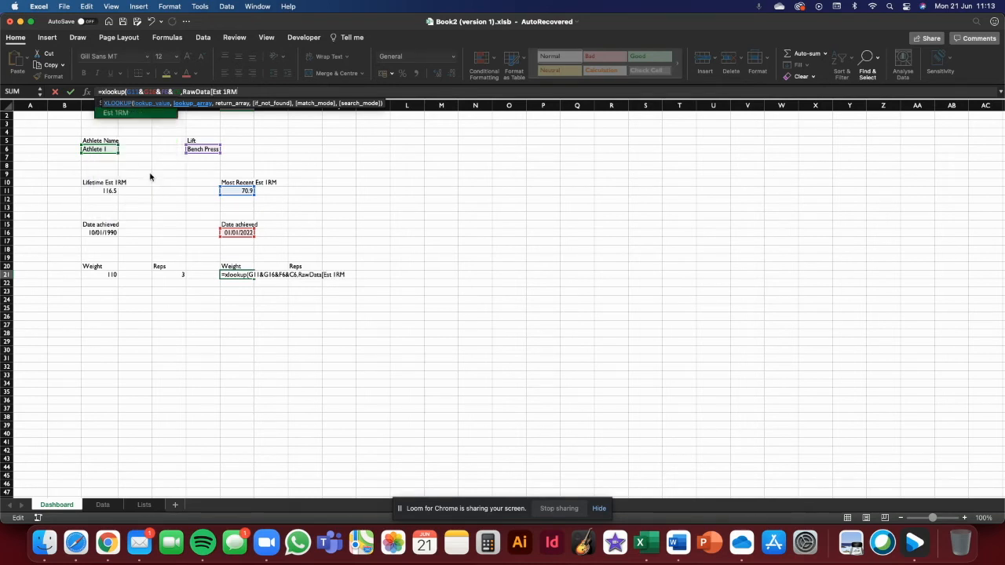
type("]&RawData[")
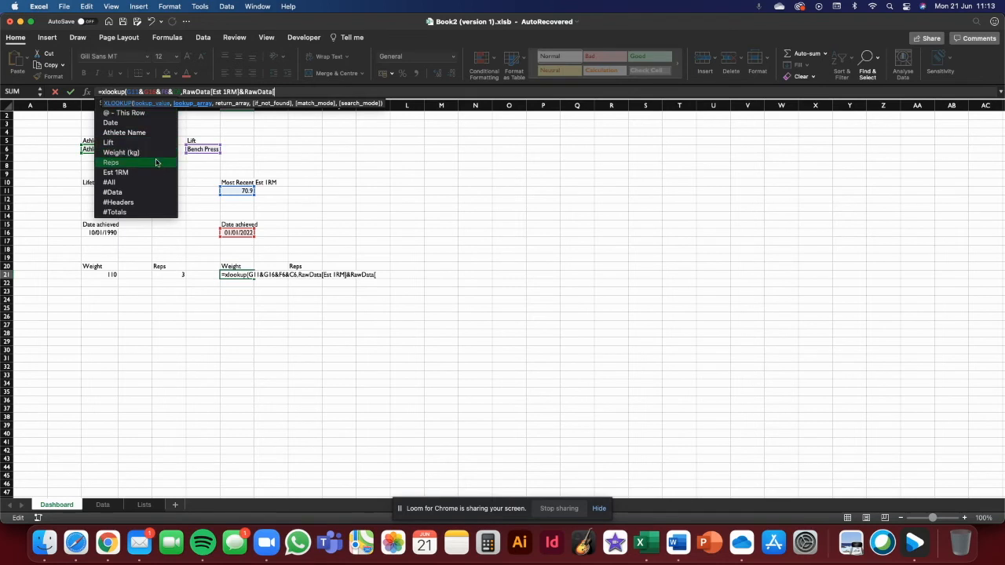
type("Date]")
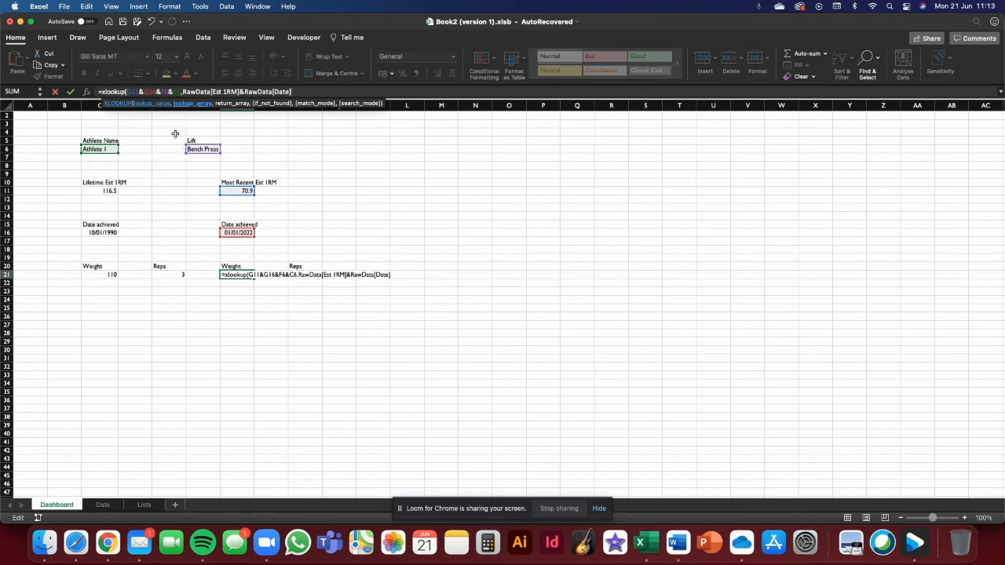
type("&raw")
- Extend the lookup array with RawData[Lift] and RawData[Athlete Name]
double_click(133, 115)
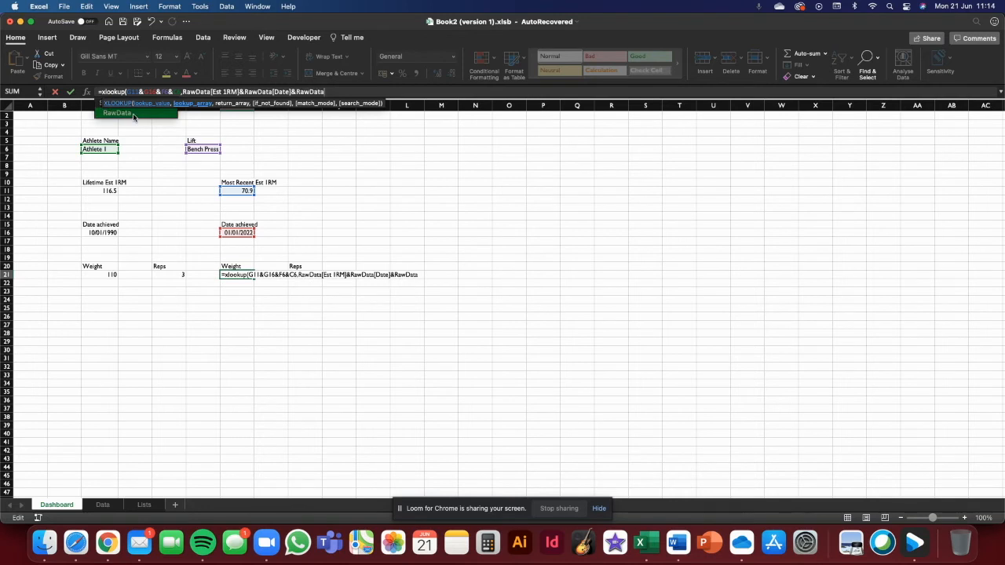
type("[")
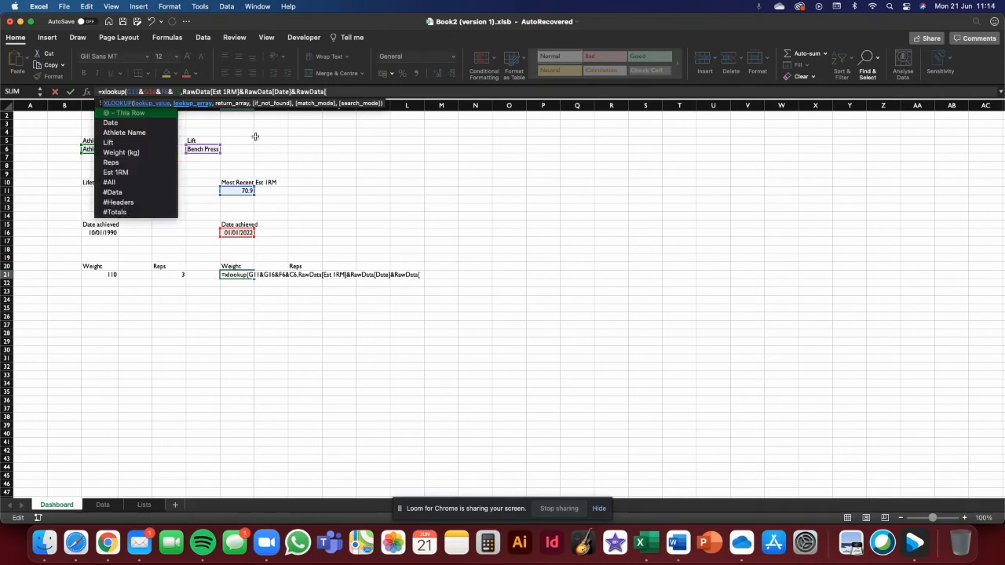
double_click(153, 144)
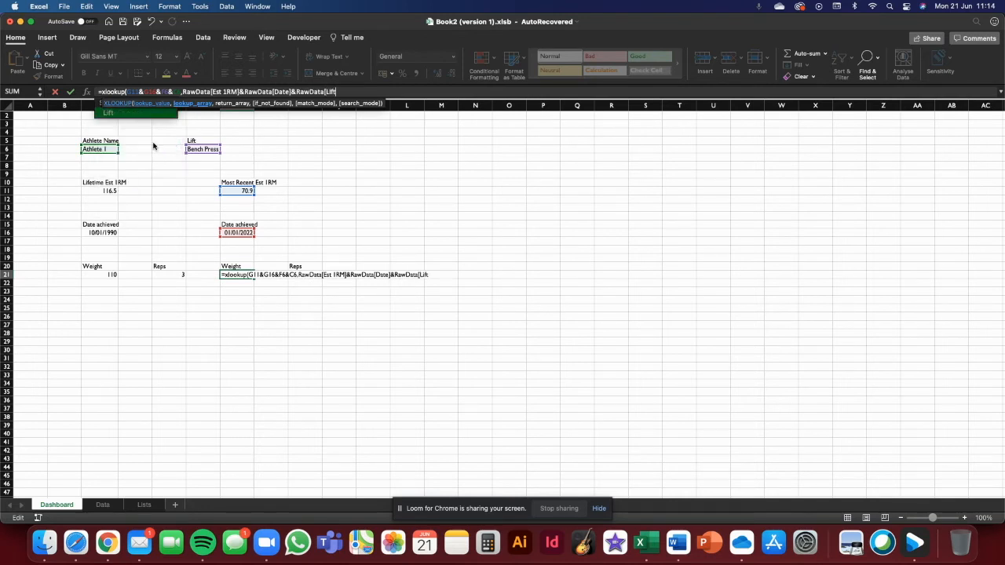
type("]")
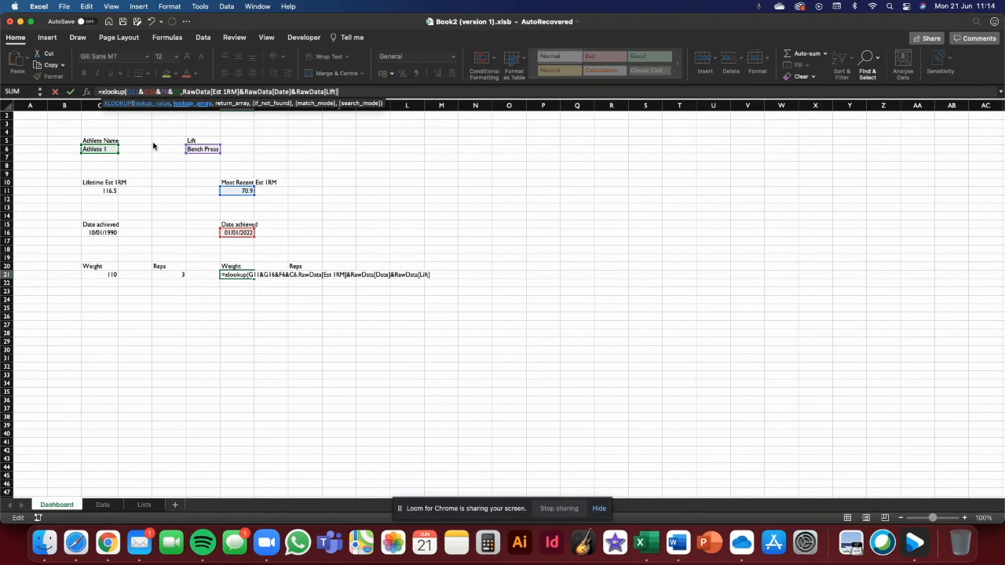
type("&raw")
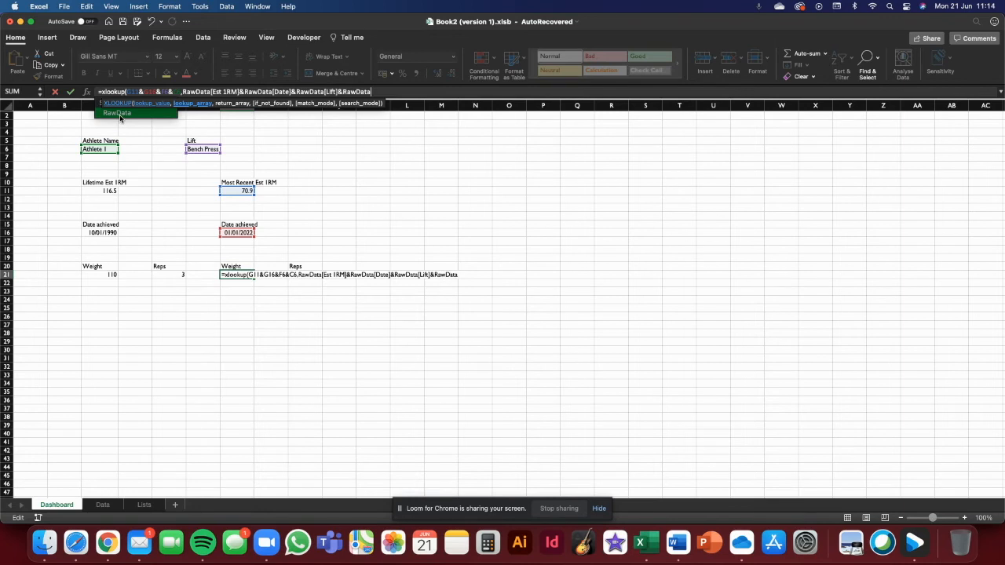
type("[")
double_click(120, 130)
type("],")
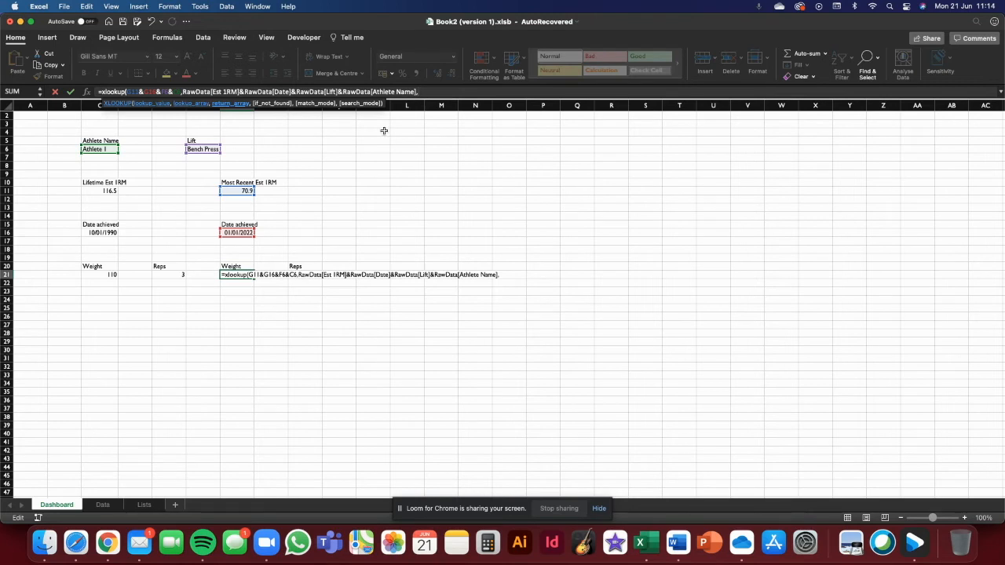
type("Ra")
- Set G21's XLOOKUP return array to RawData[Weight (kg)]
double_click(127, 115)
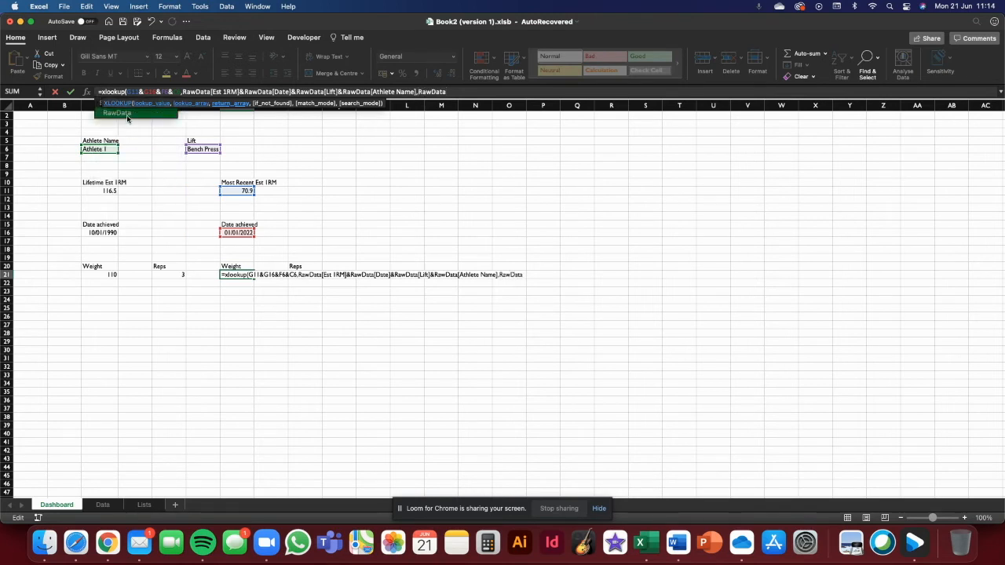
type("[")
double_click(135, 154)
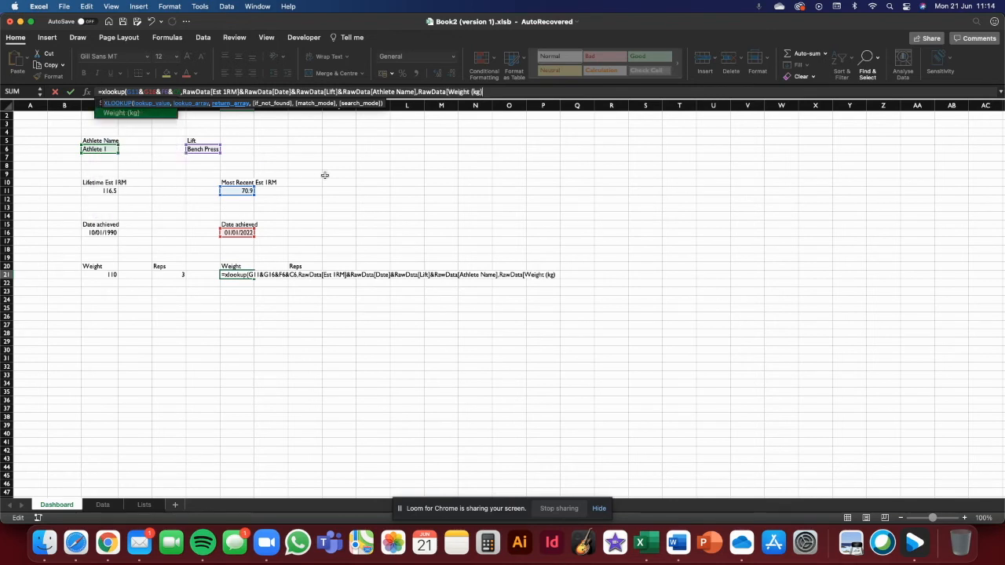
type("]")
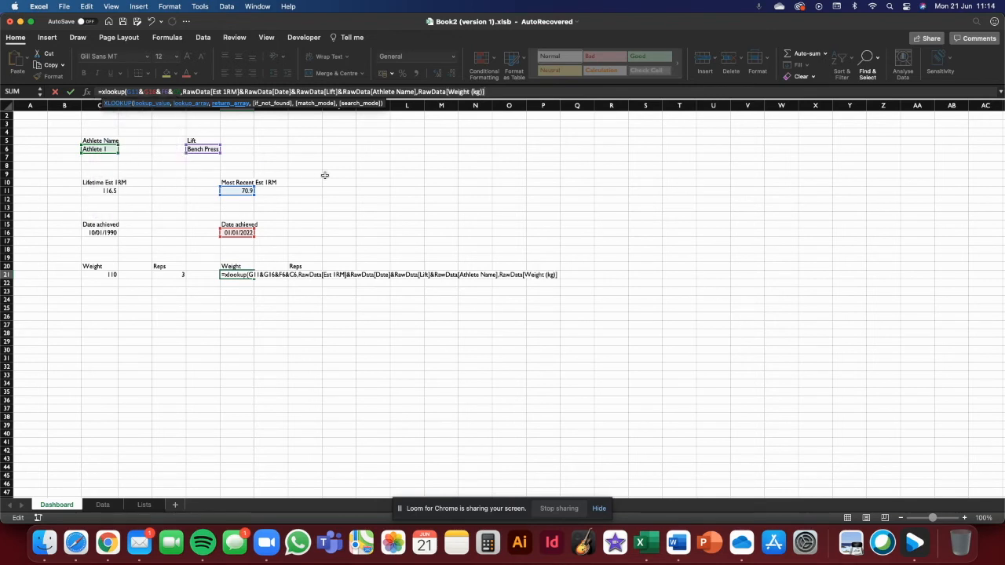
type(",\"No data\"")
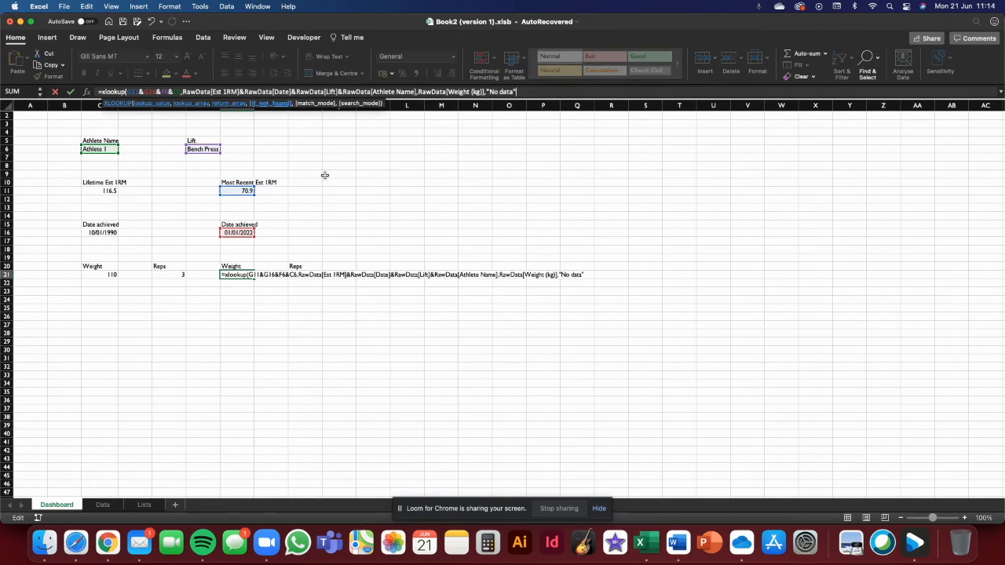
type(",0")
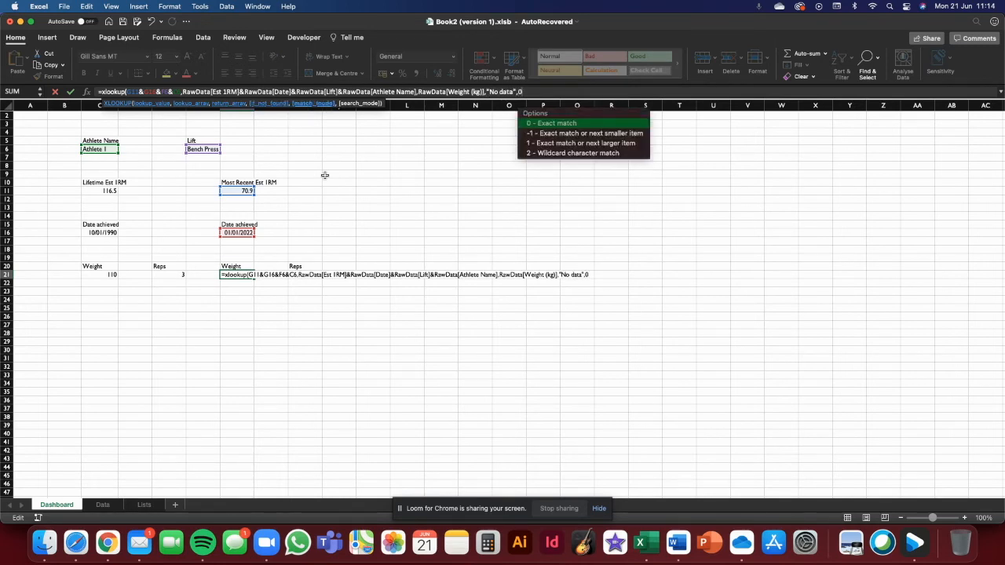
type(",1")
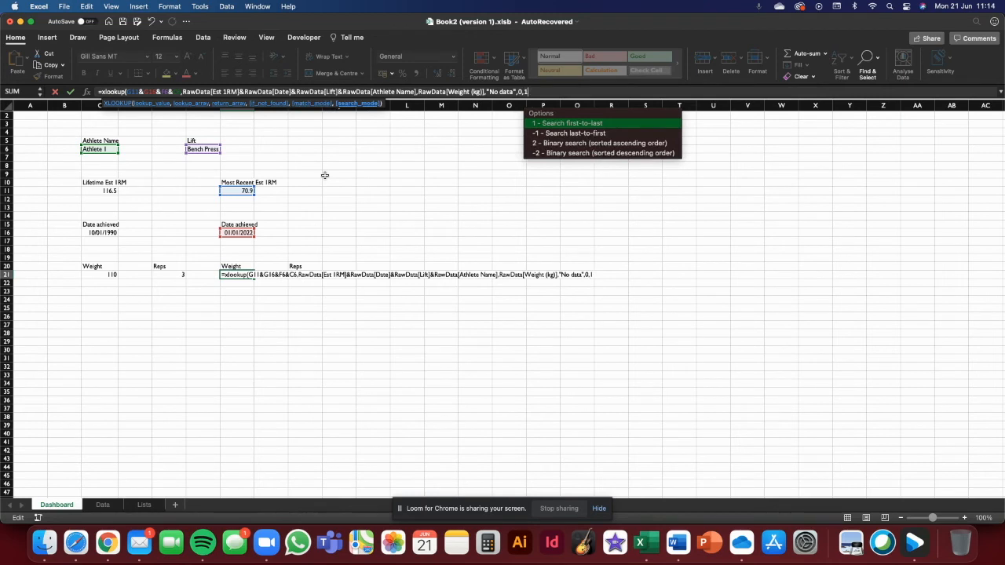
type(")")
- Finish G21's formula with "No data" if not found, exact match (0) and first-to-last search (1)
key("Return")
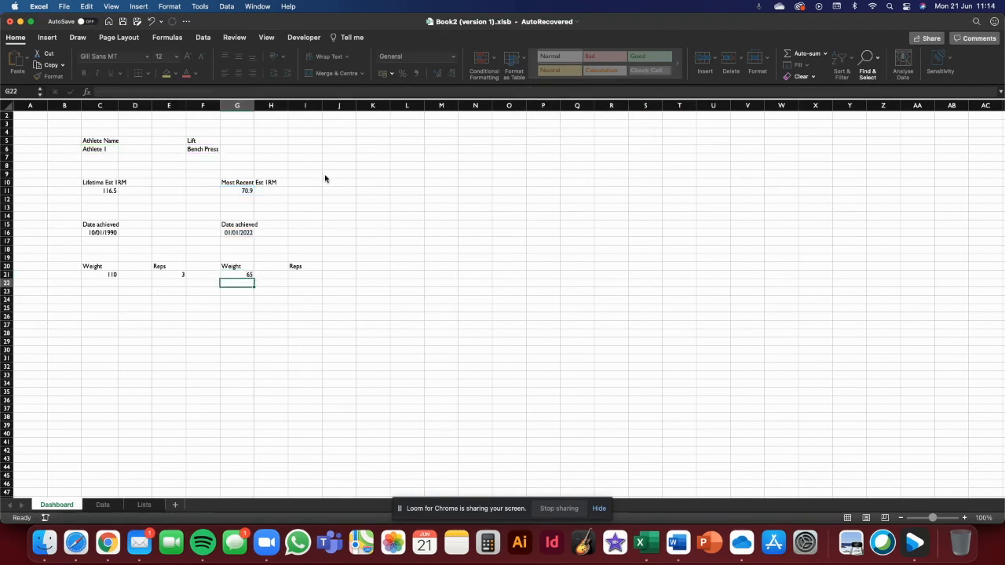
- Compare G21's weight result and formula against the latest rows on the Data sheet
left_click(247, 274)
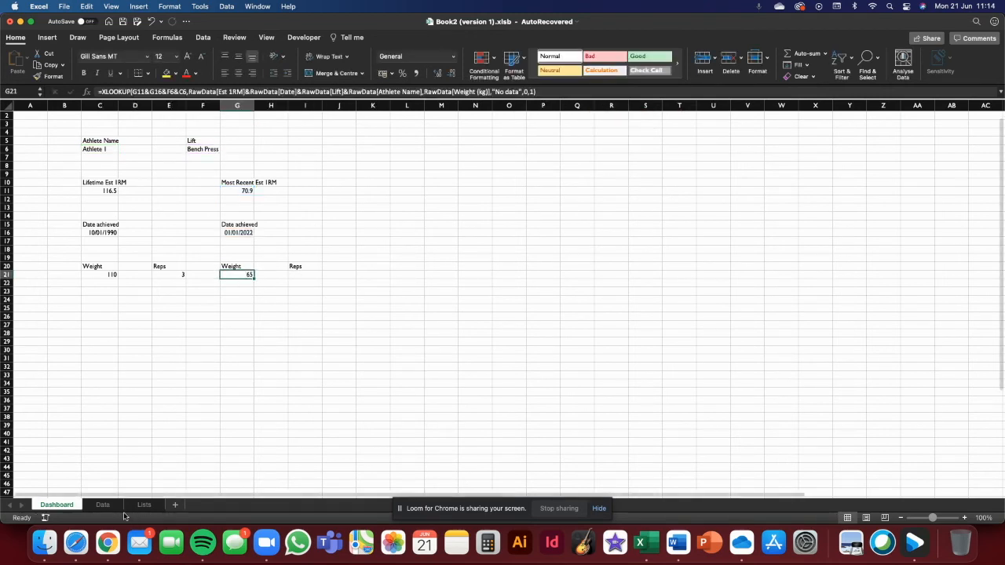
left_click(103, 504)
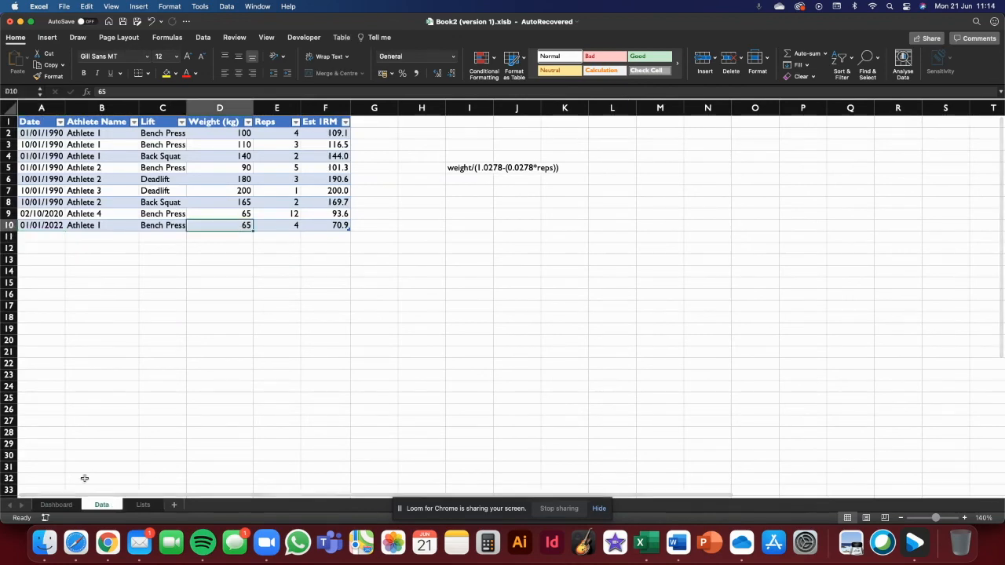
left_click(57, 504)
left_click(264, 346)
left_click(237, 273)
left_click(299, 269)
left_click(235, 274)
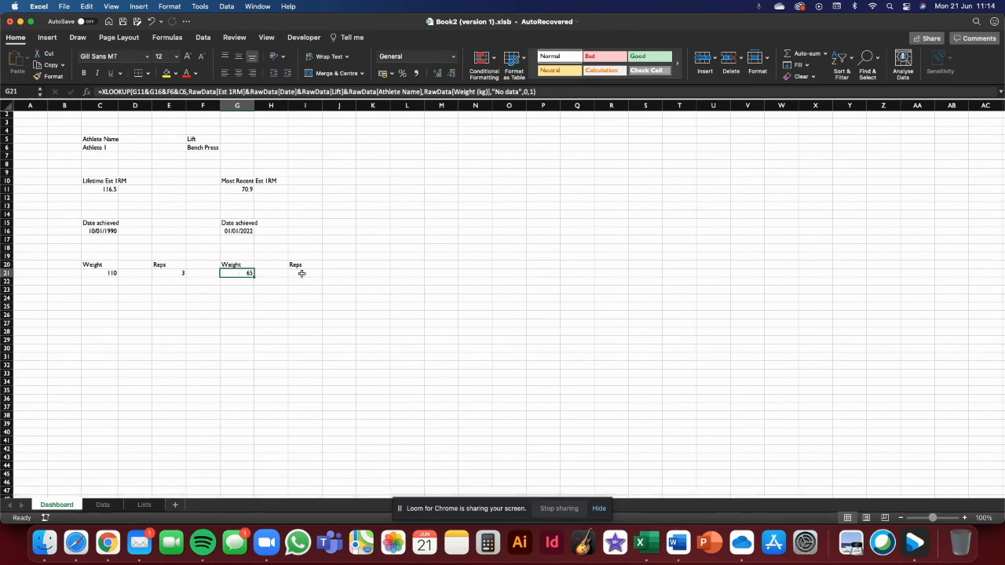
- In I21, start an XLOOKUP whose lookup value joins G11, G16, F6 and C6
left_click(301, 273)
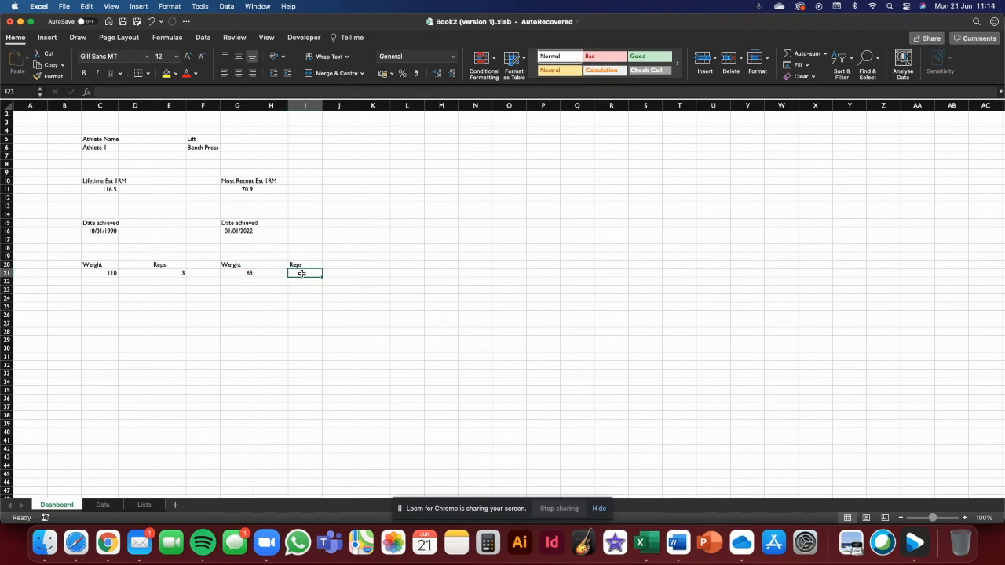
type("=xlook")
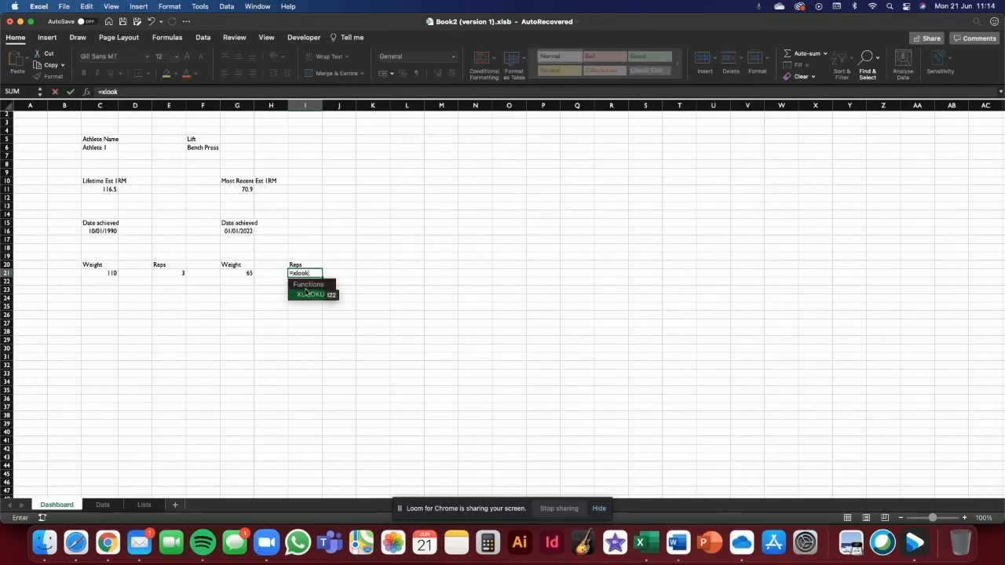
double_click(313, 295)
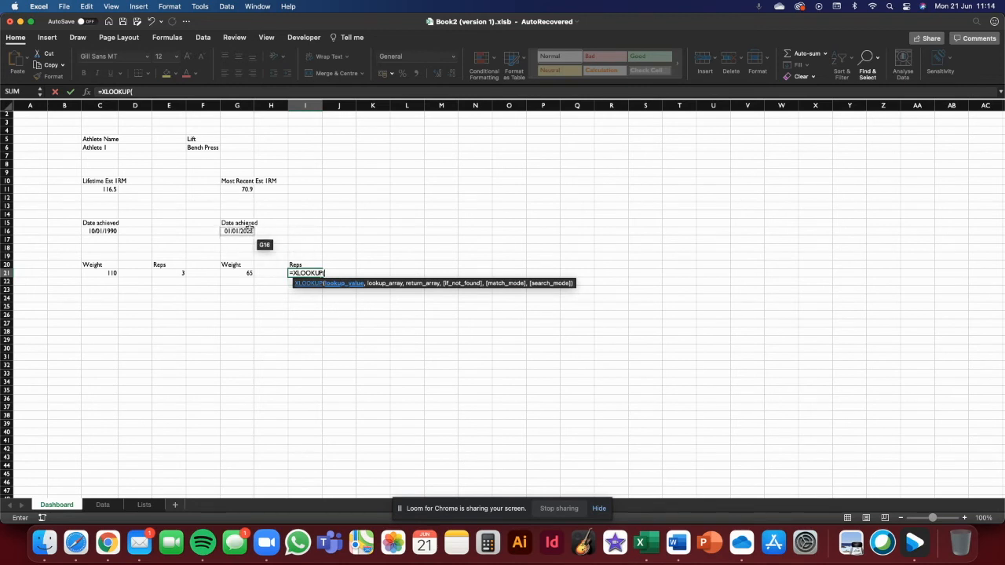
left_click(248, 190)
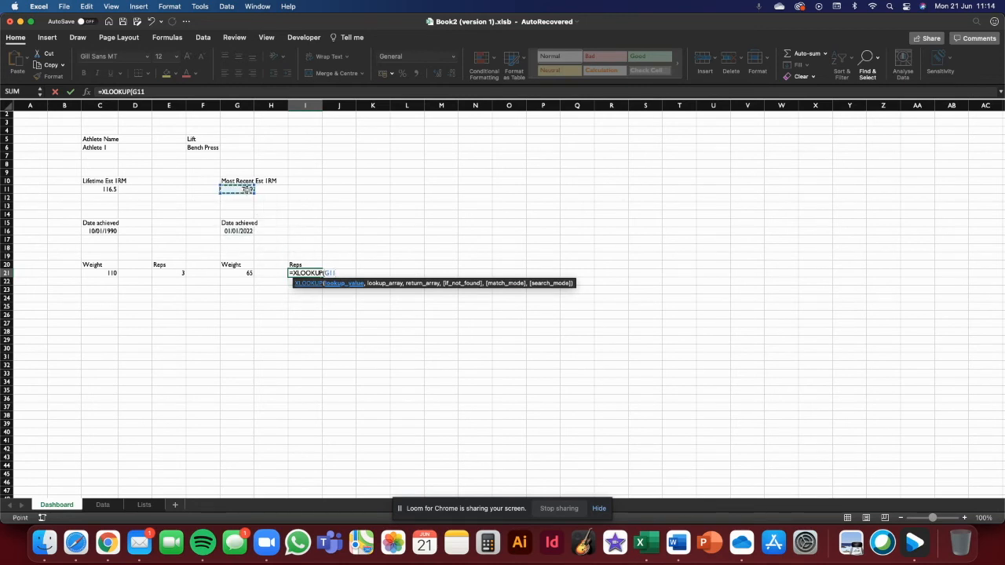
type("&")
left_click(249, 231)
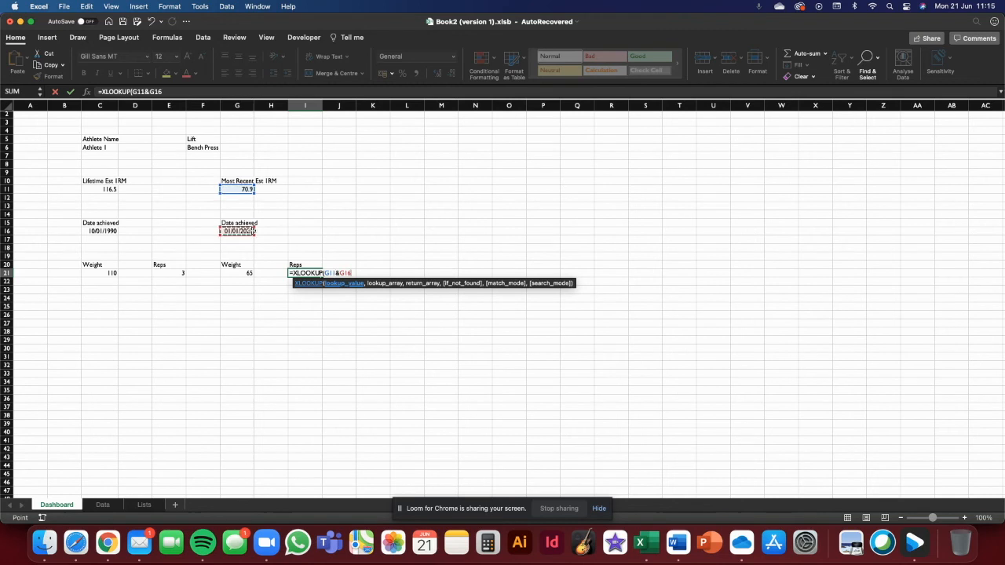
type("&")
left_click(203, 147)
type("&")
left_click(112, 149)
type(",")
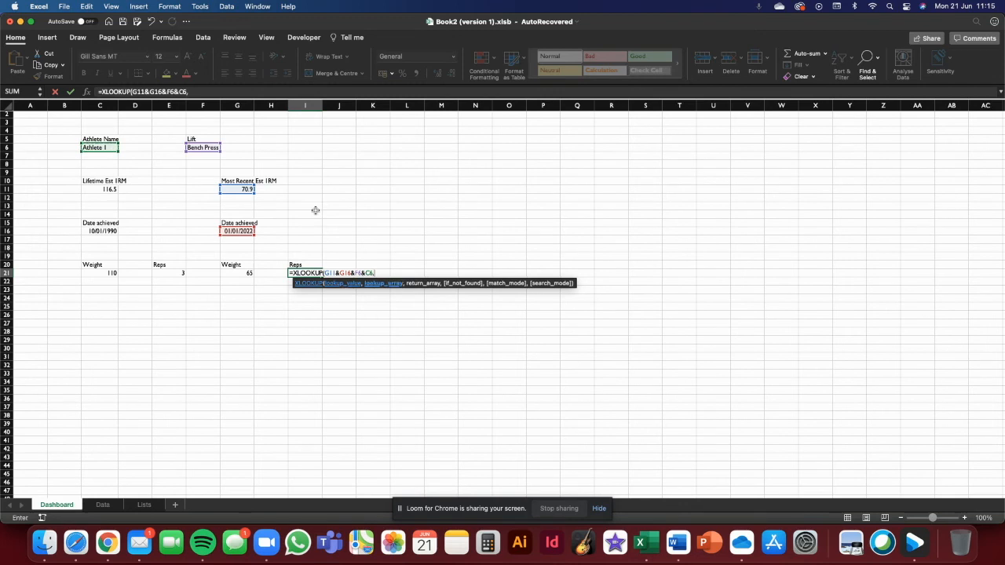
type("raw")
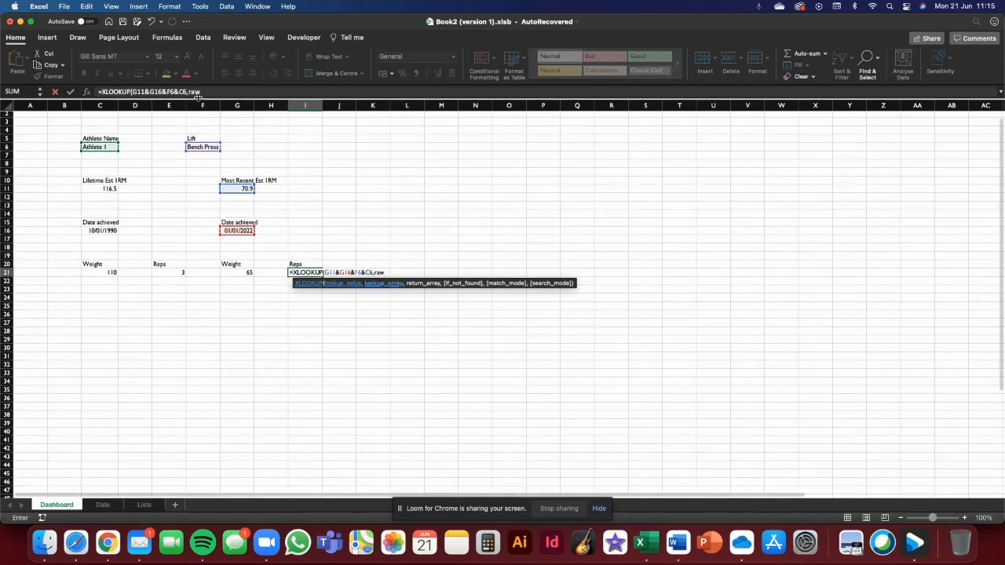
- Begin I21's lookup array by joining RawData[Est 1RM] and RawData[Date]
left_click(208, 92)
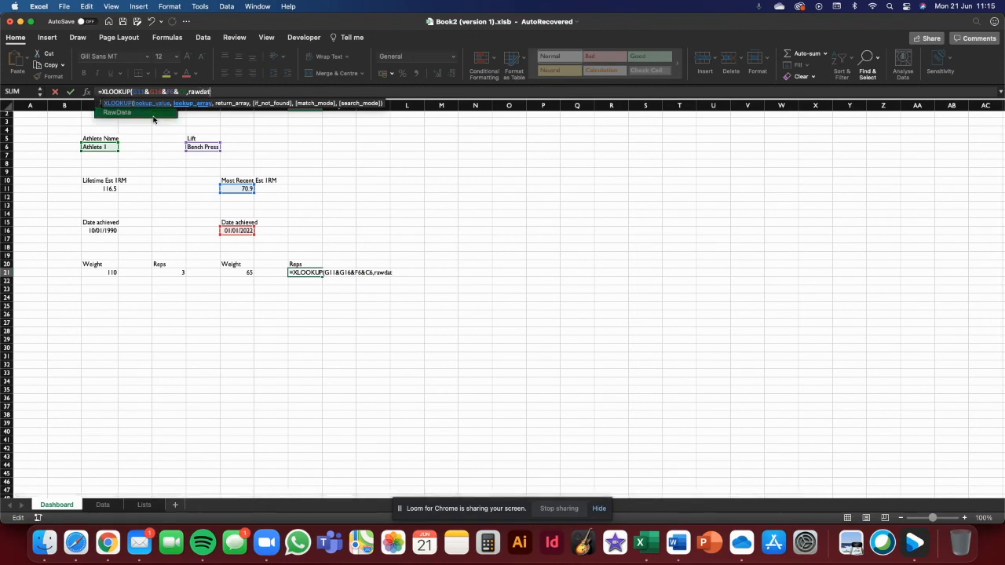
double_click(155, 118)
type("[")
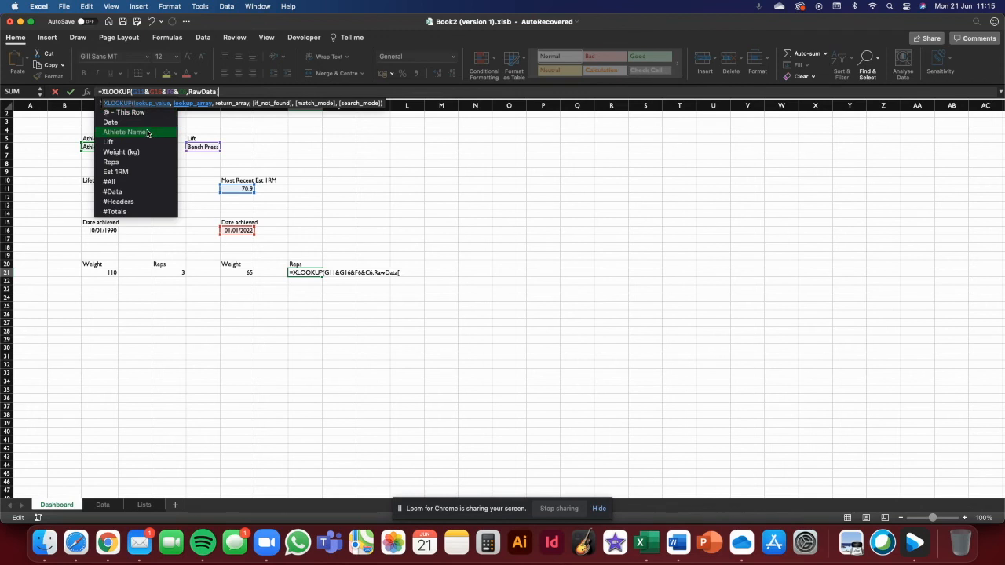
double_click(147, 172)
type("],")
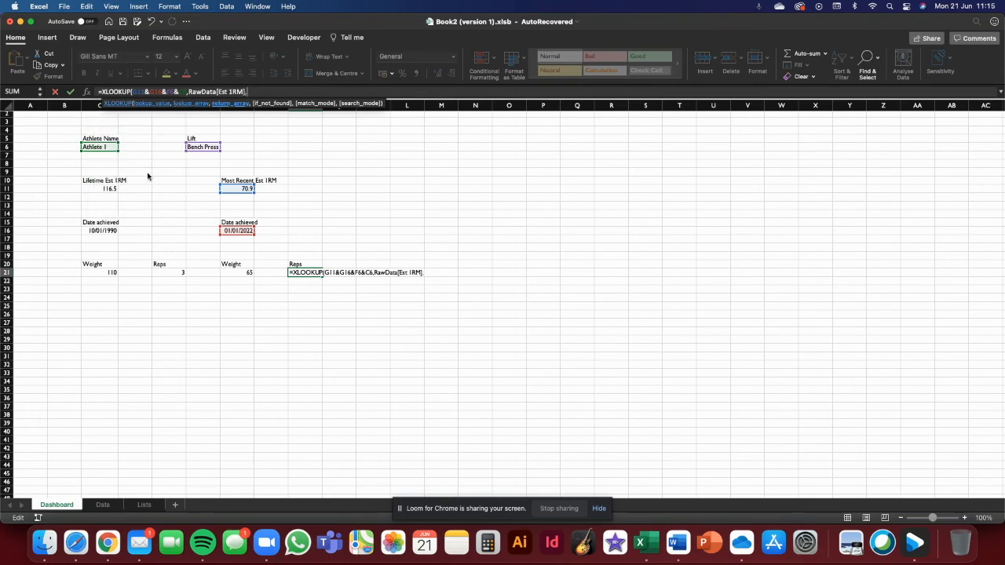
key("BackSpace")
type("&raw")
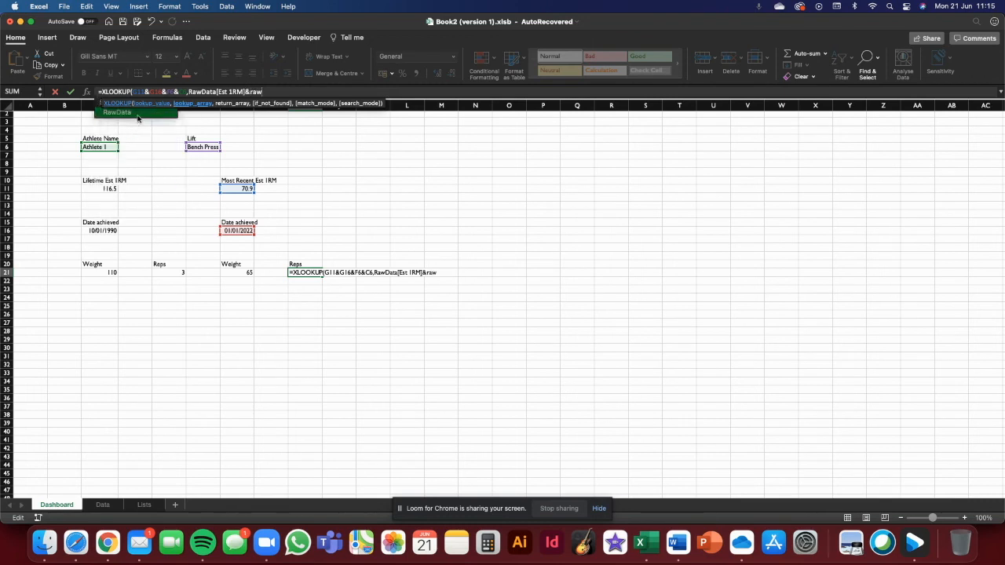
double_click(137, 116)
type("[")
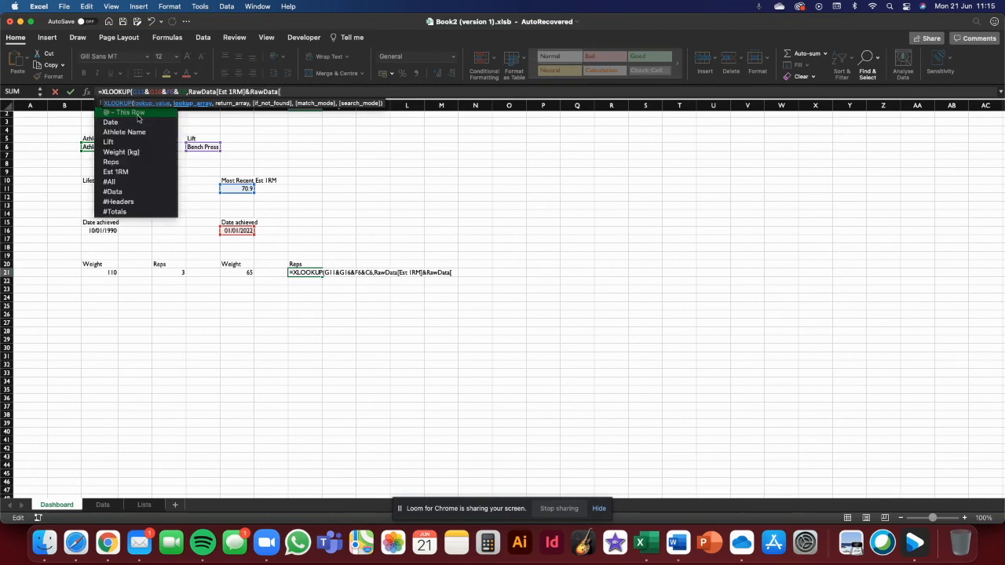
double_click(127, 122)
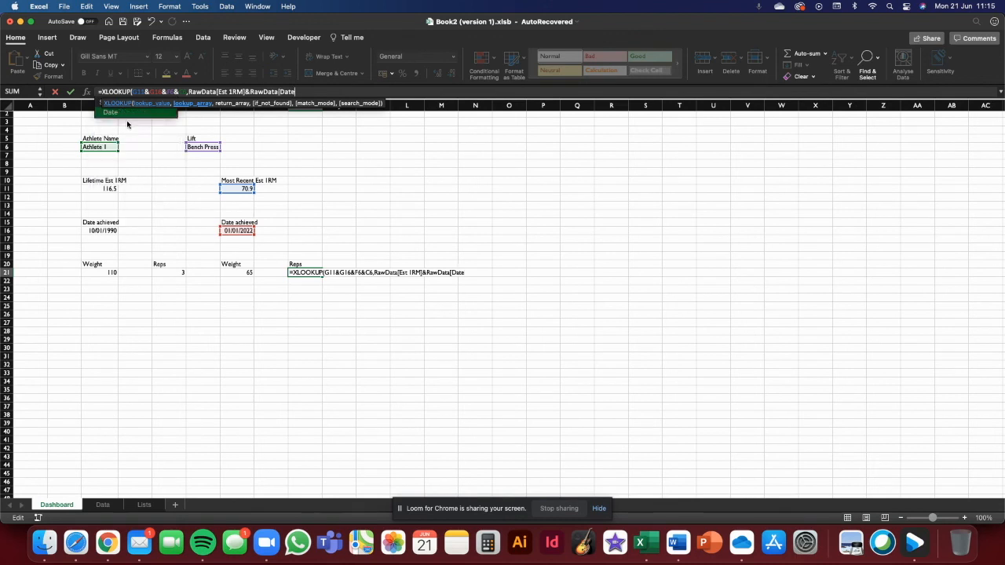
type("]")
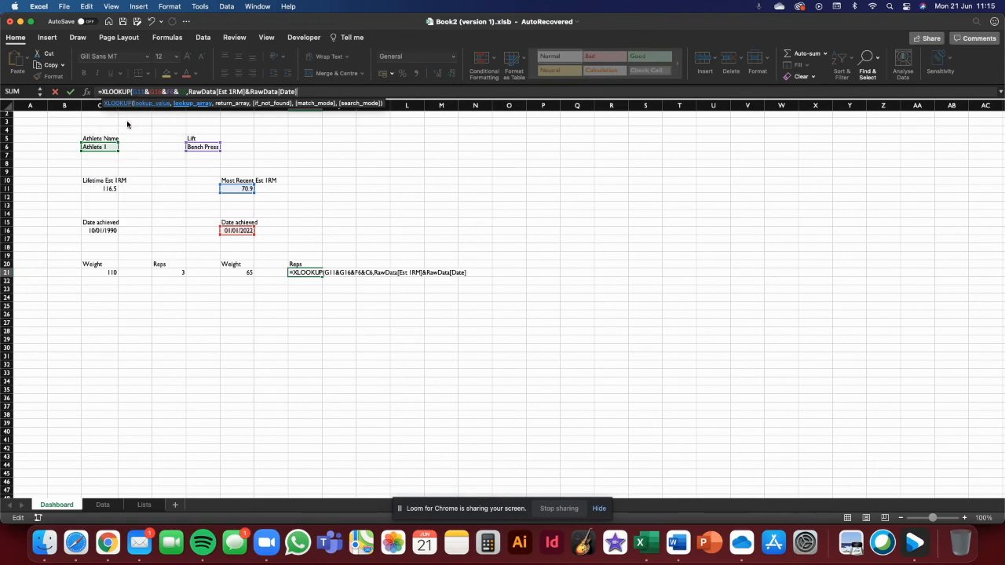
type("&RawData")
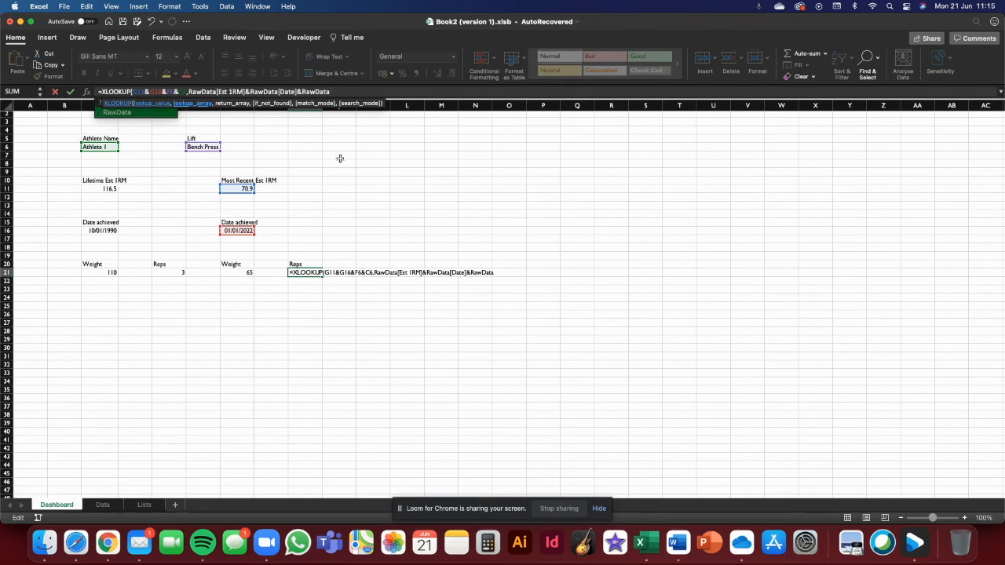
type("[")
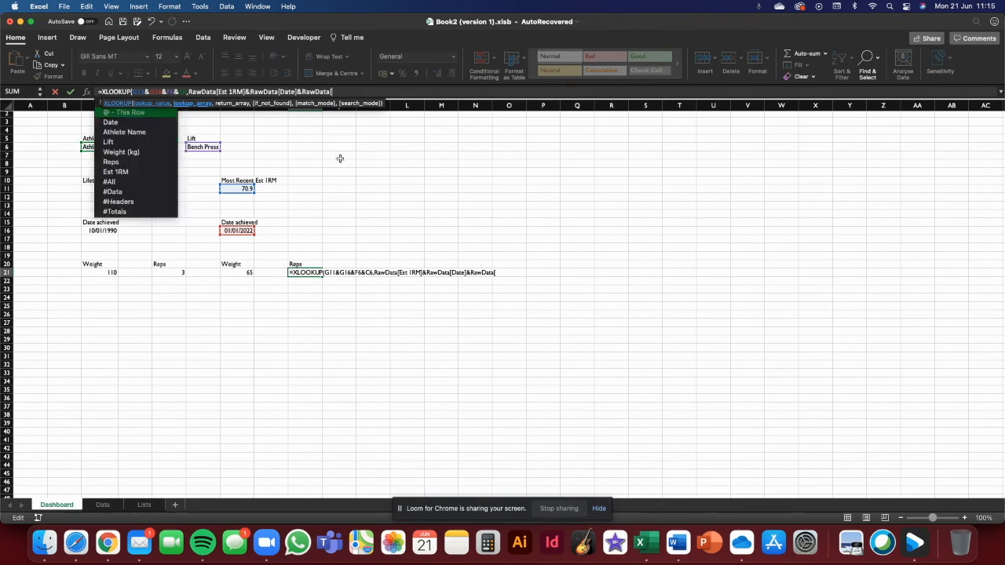
- Extend I21's lookup array with RawData[Lift] and RawData[Athlete Name]
double_click(143, 142)
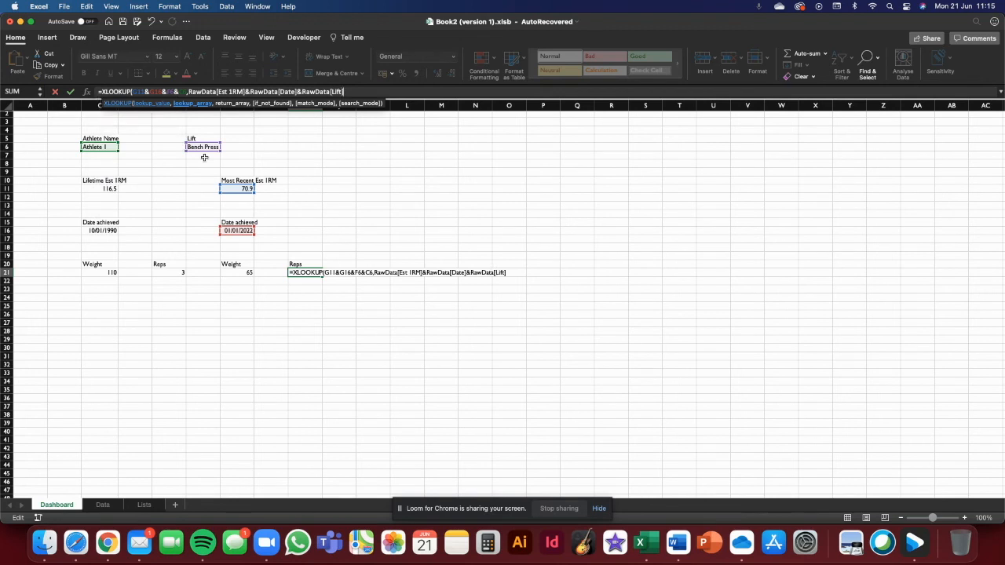
type("&raw")
double_click(123, 116)
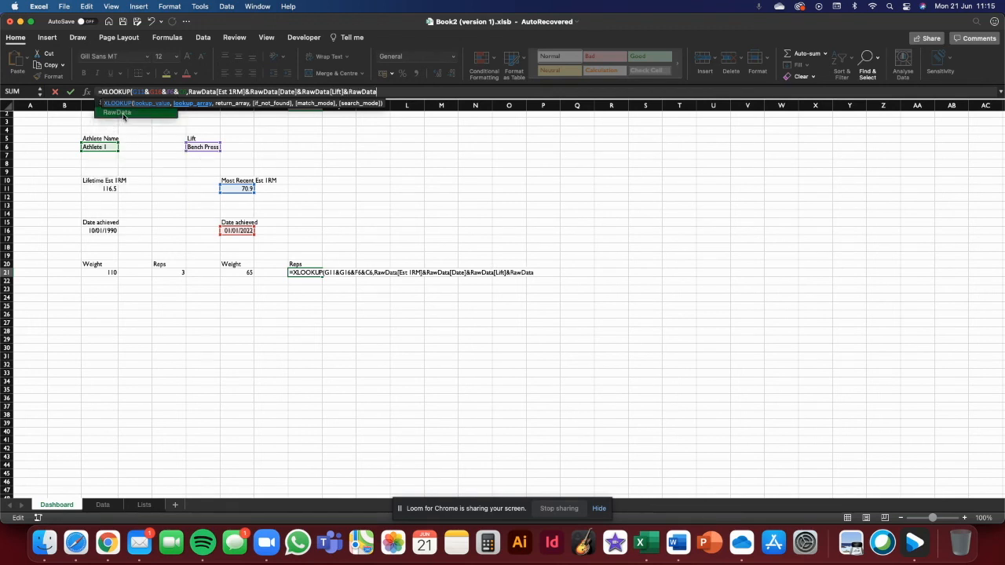
type("[")
double_click(134, 133)
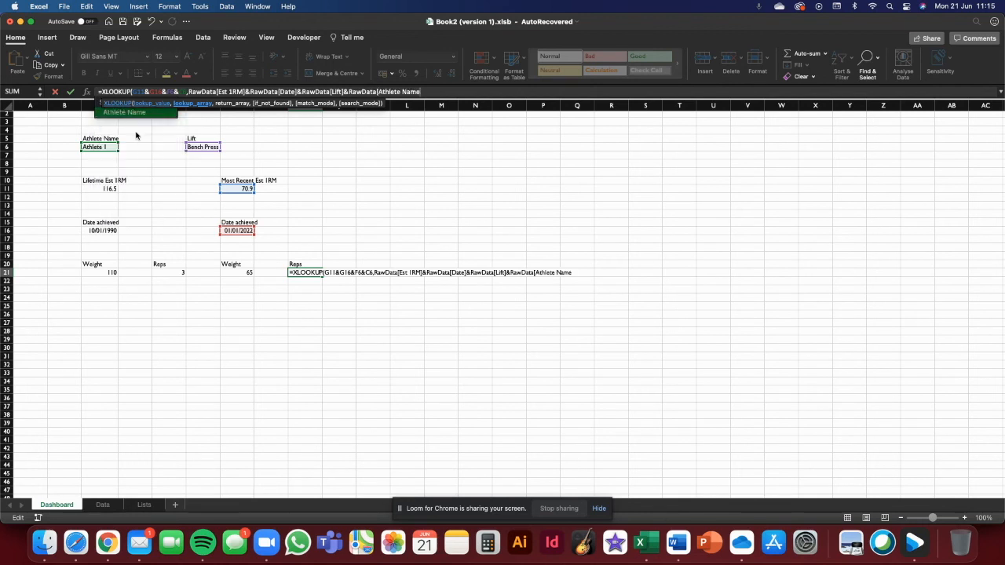
type("],")
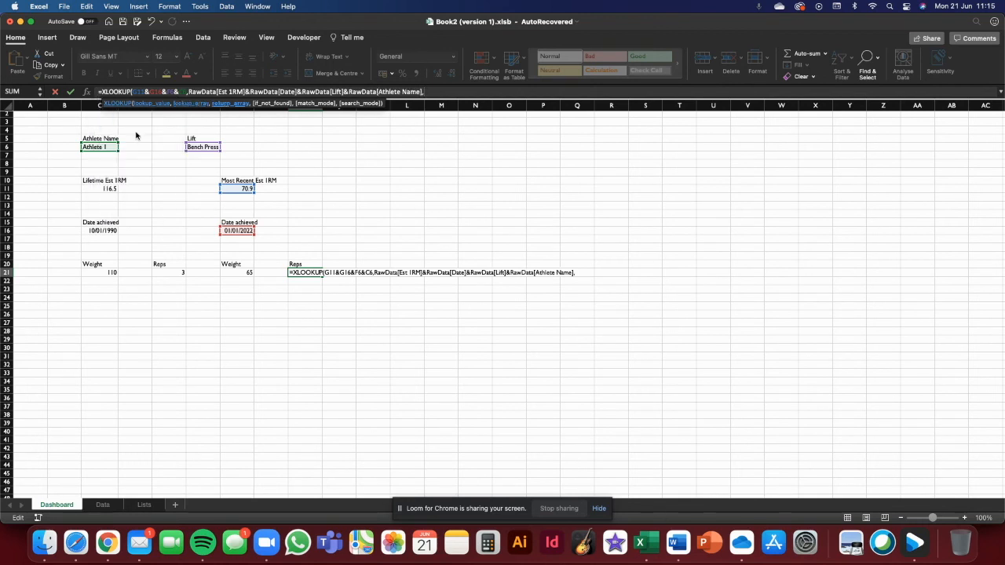
type("raw")
- Complete I21's XLOOKUP returning RawData[Reps], with "No data" if not found and exact match 0
double_click(137, 115)
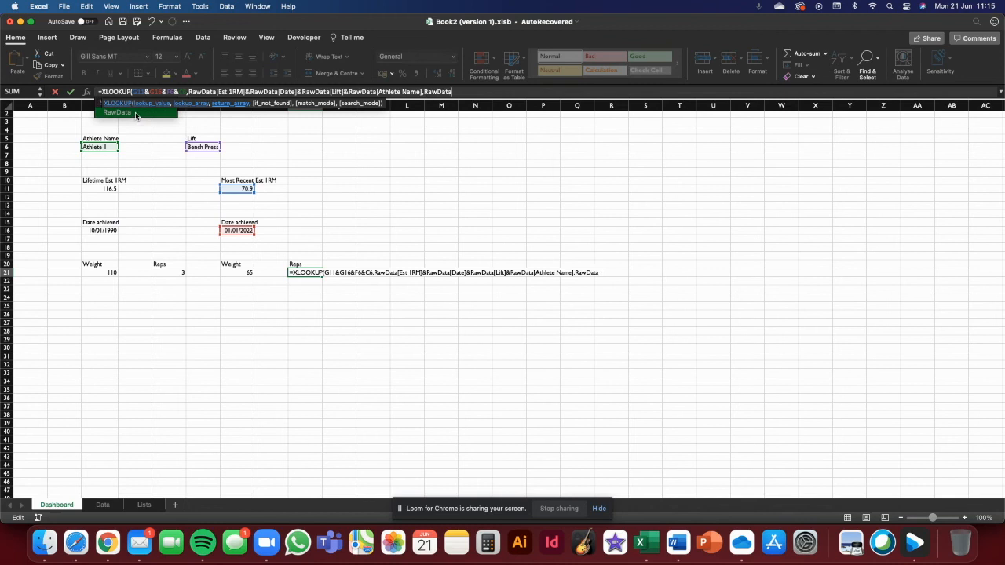
type("[")
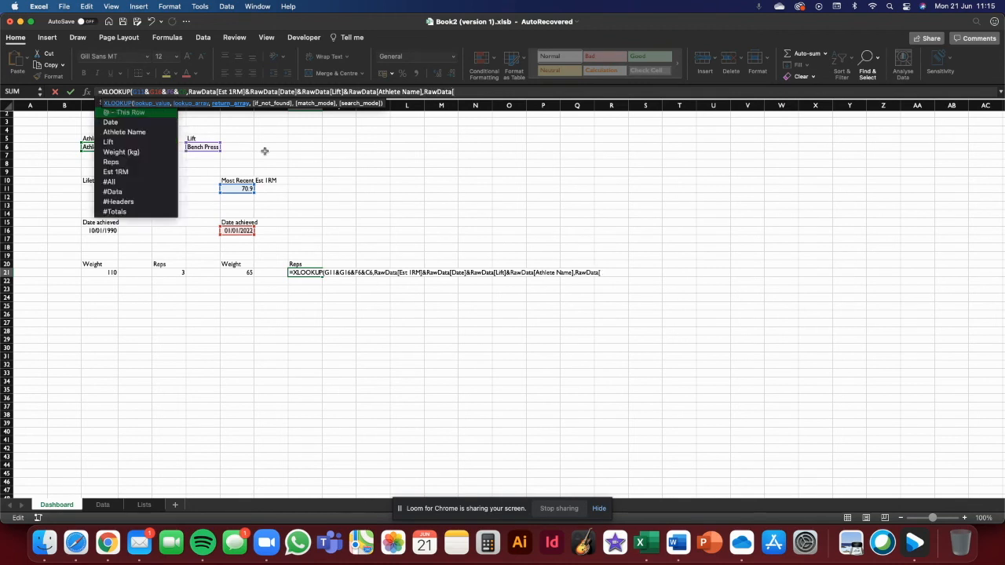
double_click(137, 163)
type("],")
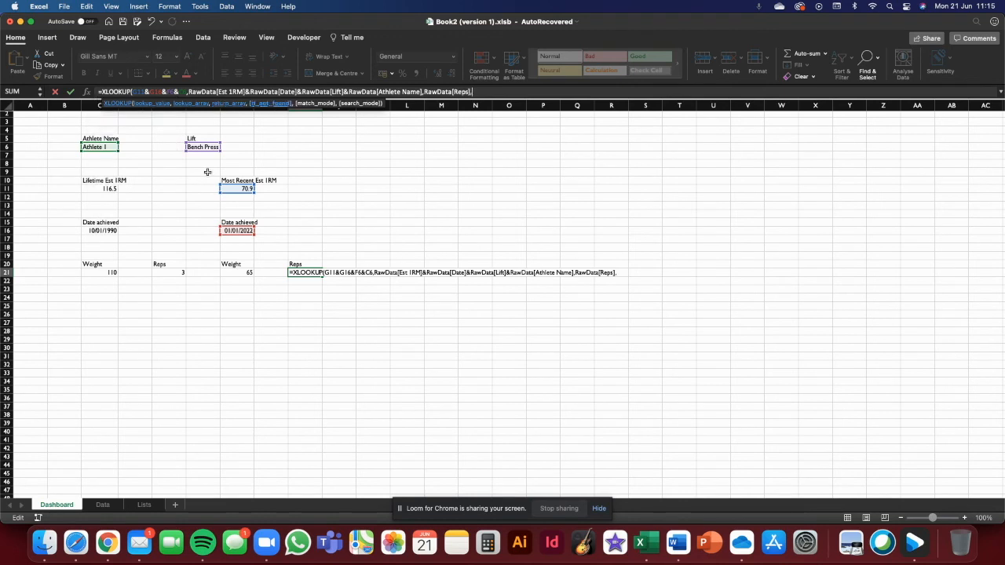
type("\"No data\",0,)")
key("Return")
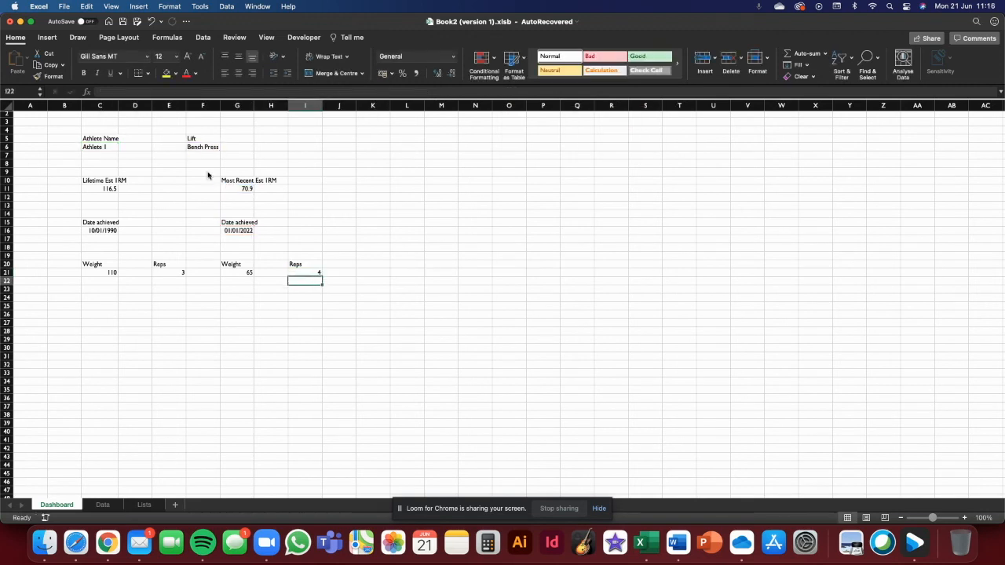